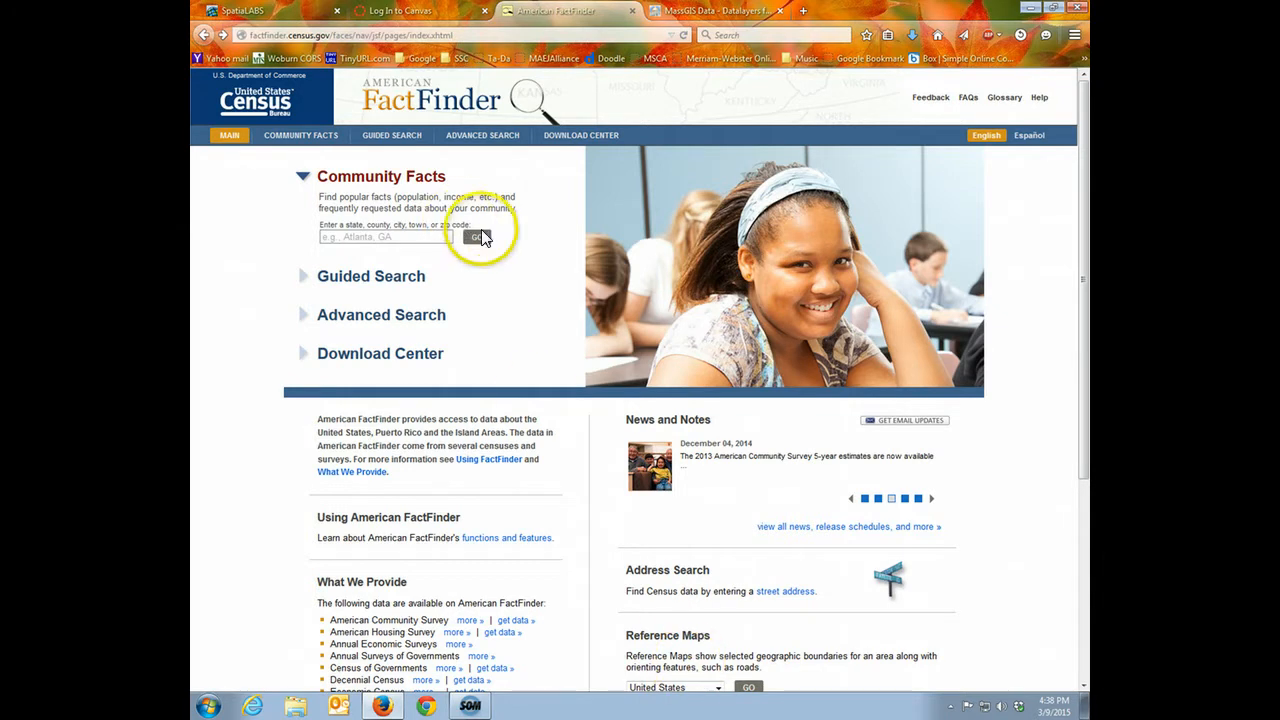
# In the Download Center, choose the American Community Survey program and add the 2013 ACS 5-year estimates dataset to the selections
pyautogui.click(579, 140)
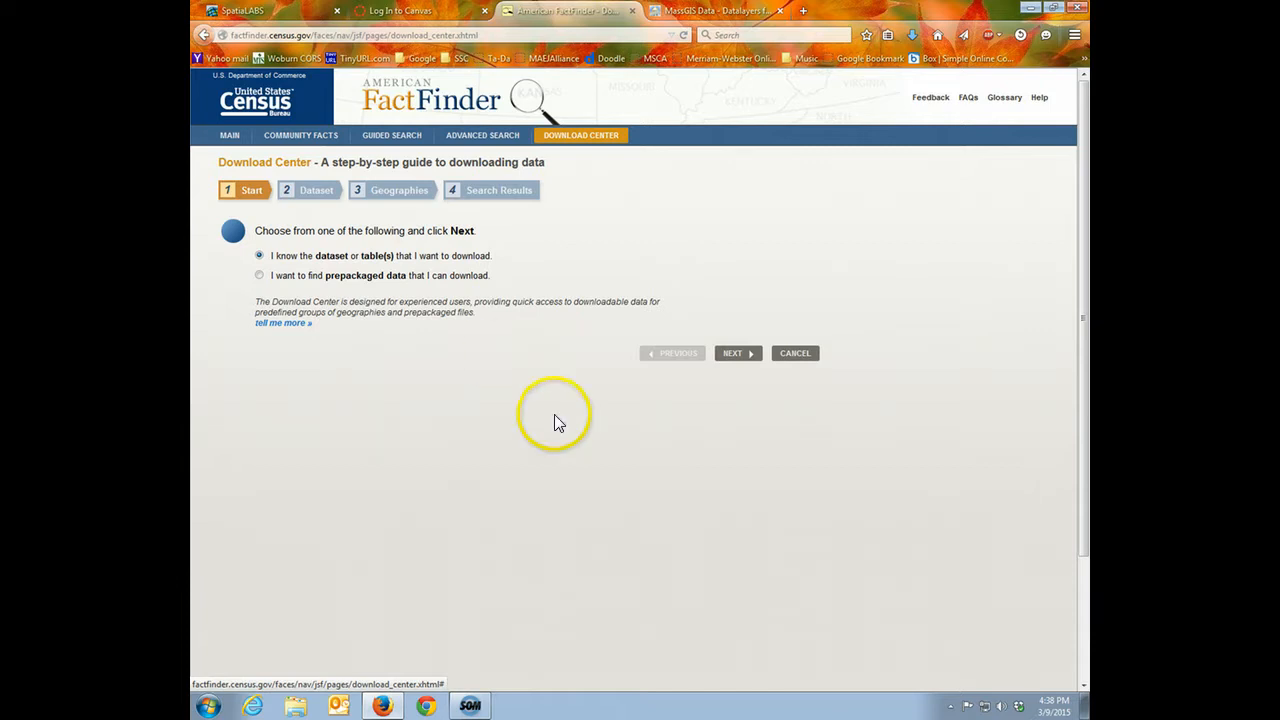
pyautogui.click(746, 355)
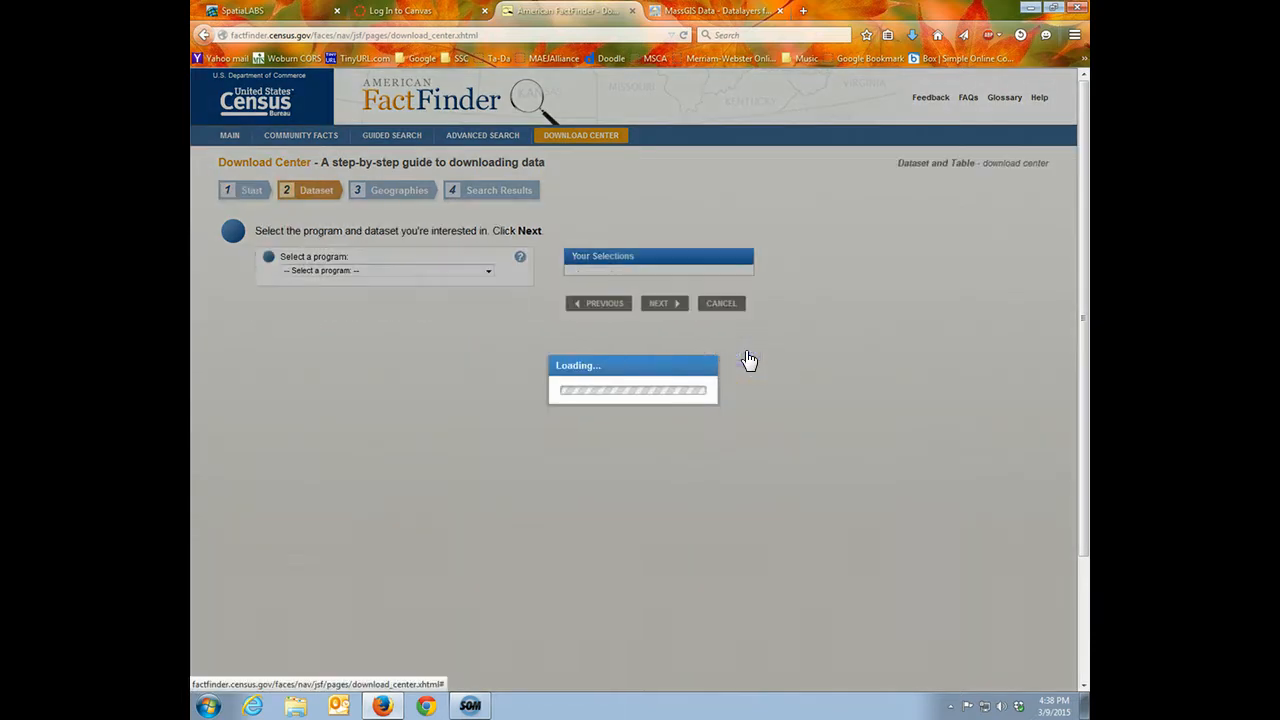
pyautogui.click(487, 271)
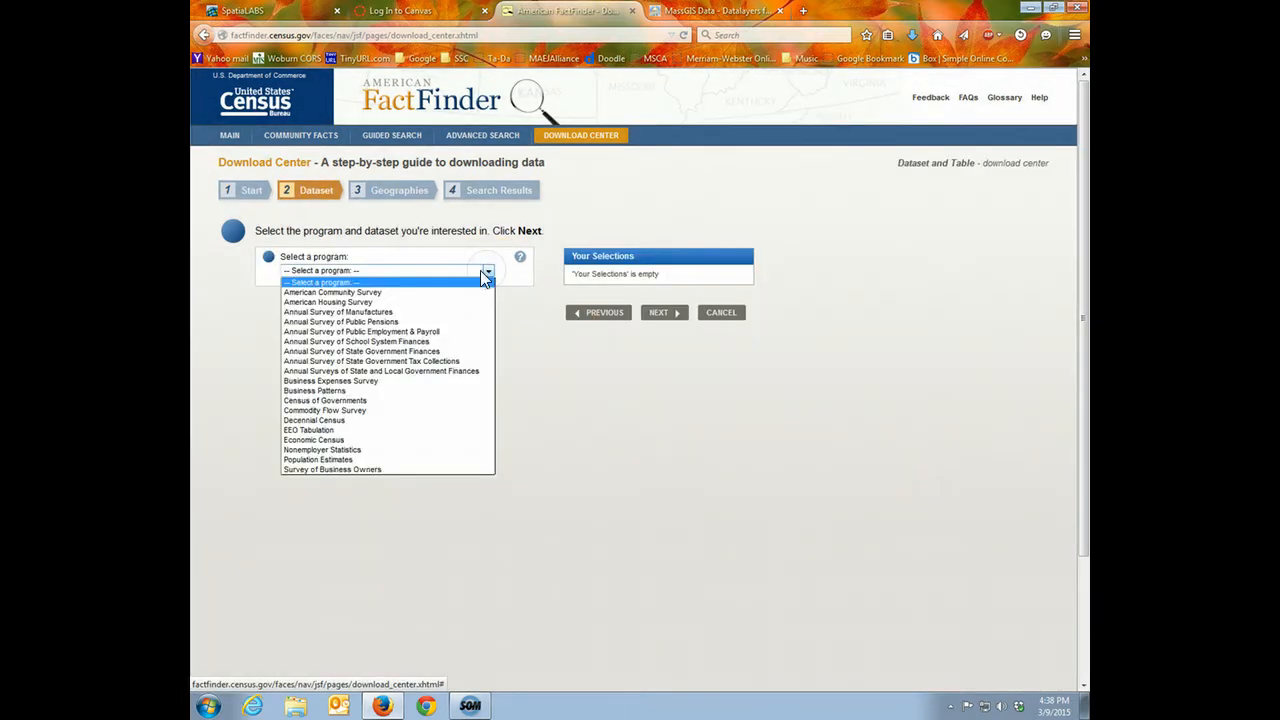
pyautogui.click(347, 290)
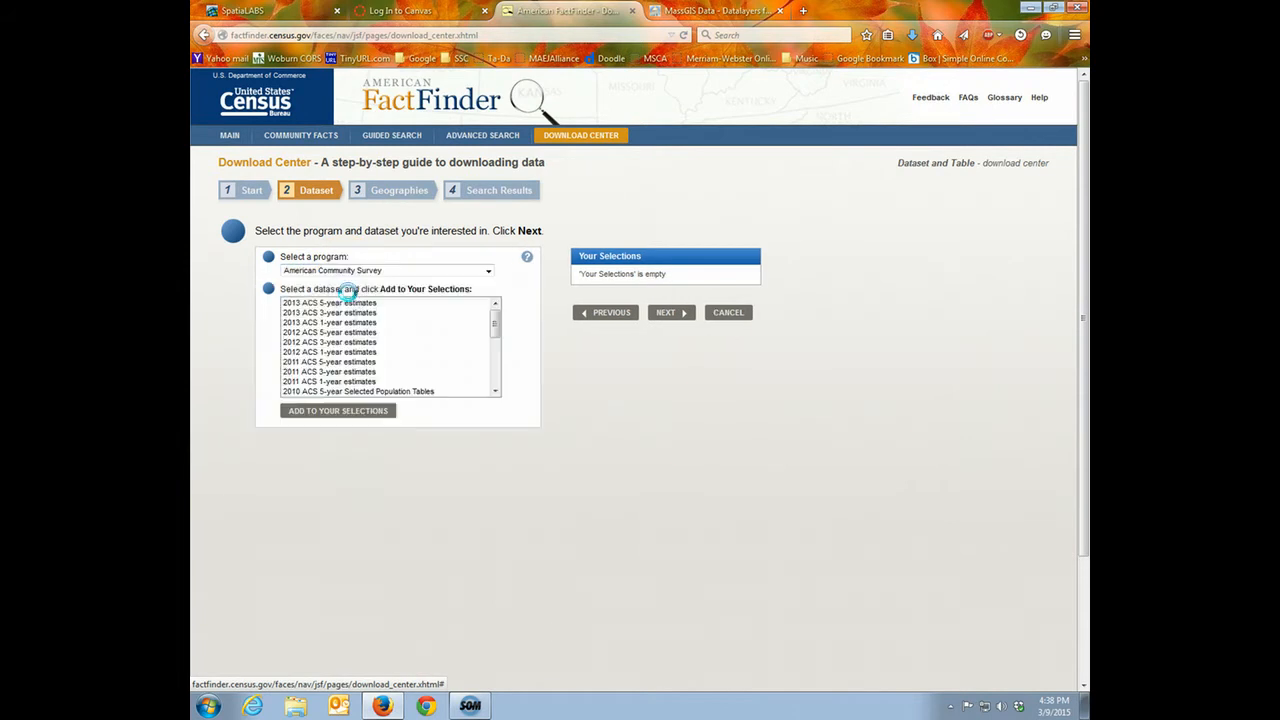
pyautogui.click(347, 302)
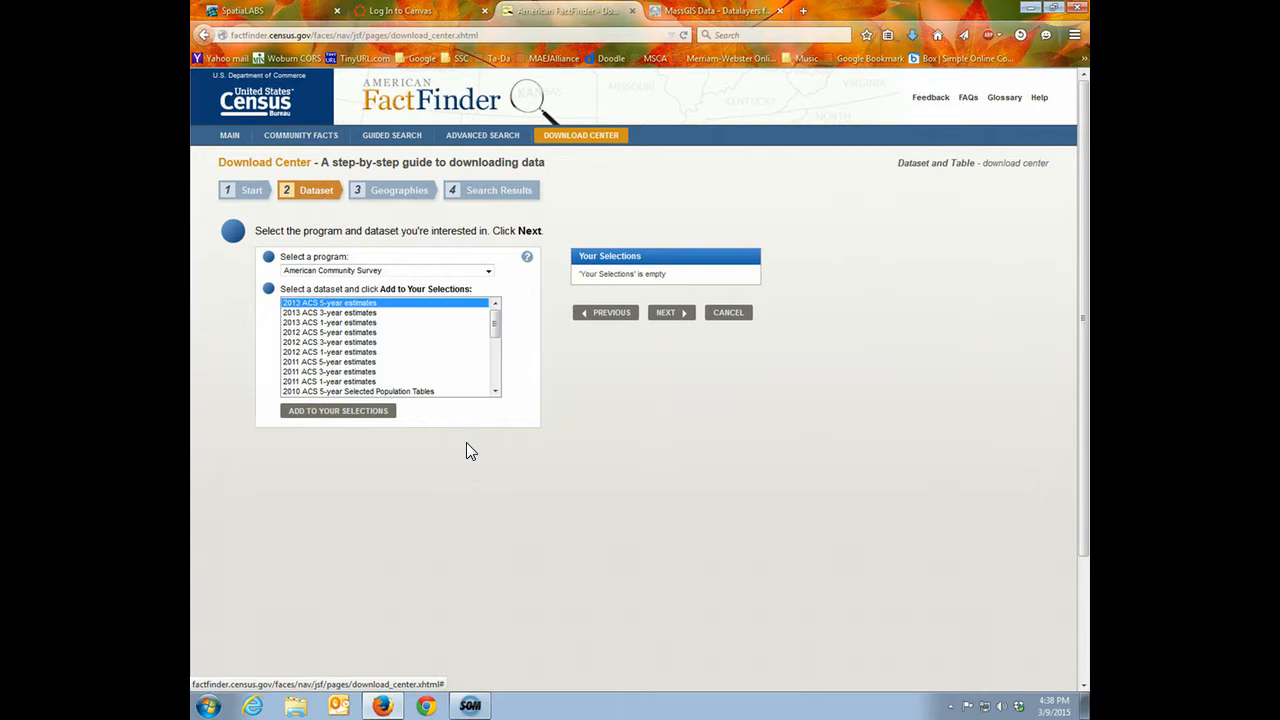
pyautogui.click(362, 411)
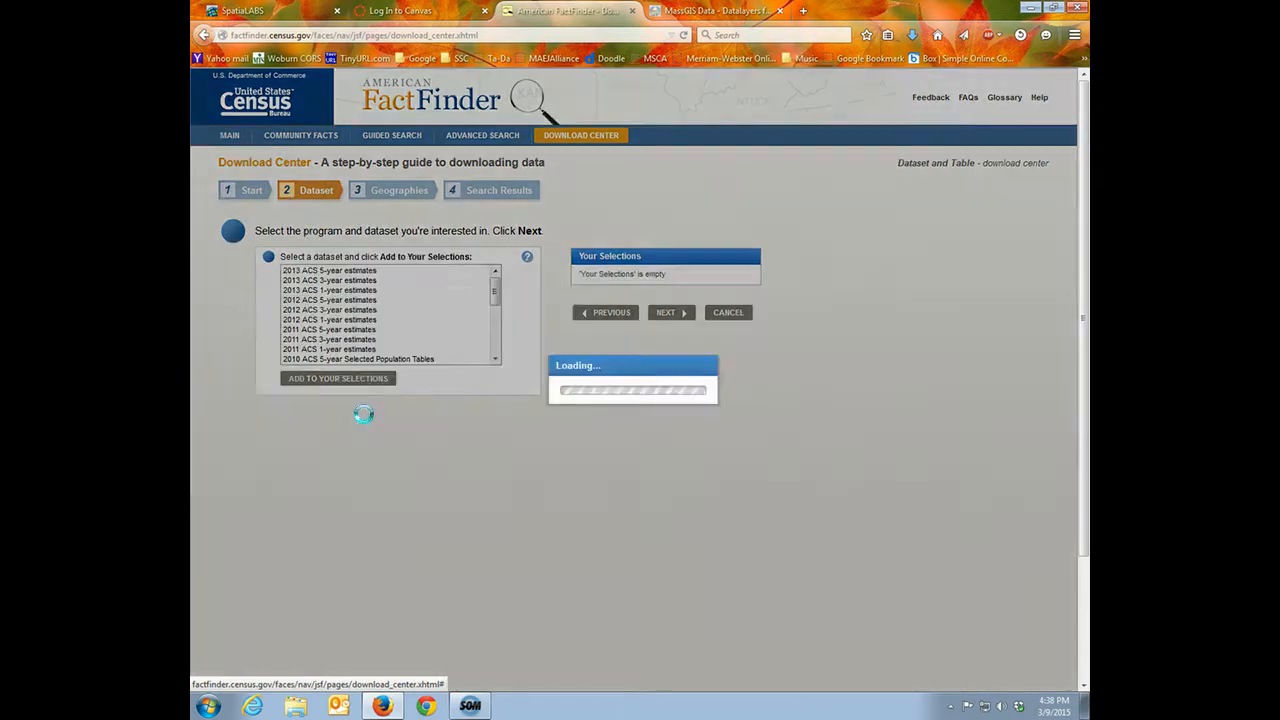
pyautogui.click(680, 359)
# Add all county subdivisions within Massachusetts as the geography and proceed to the table search results
pyautogui.click(582, 299)
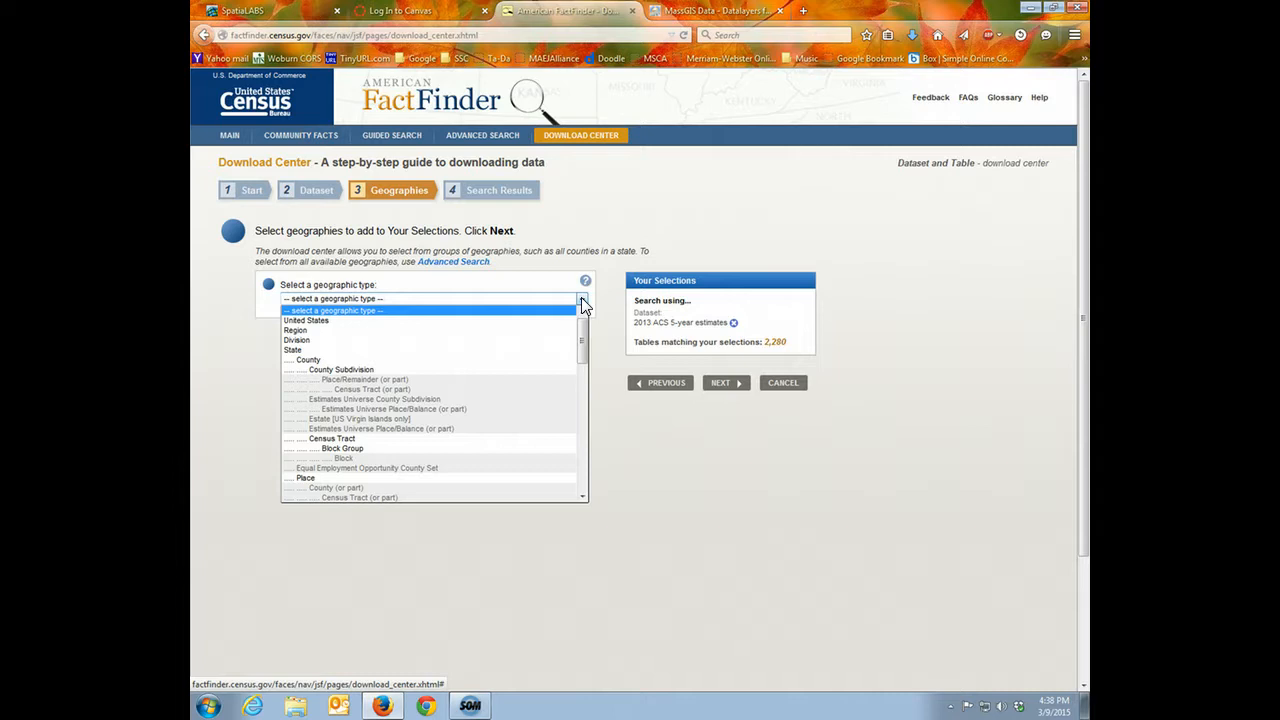
pyautogui.click(350, 372)
pyautogui.click(360, 333)
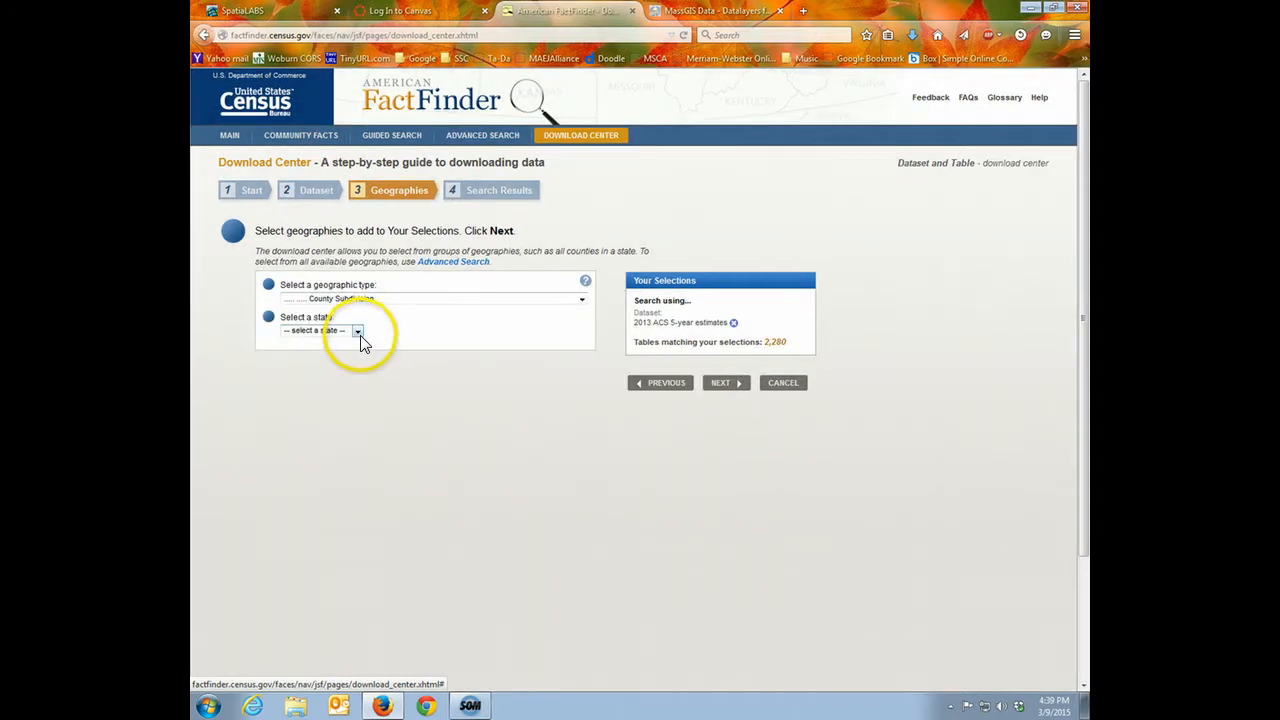
pyautogui.scroll(-2, 320, 455)
pyautogui.click(309, 505)
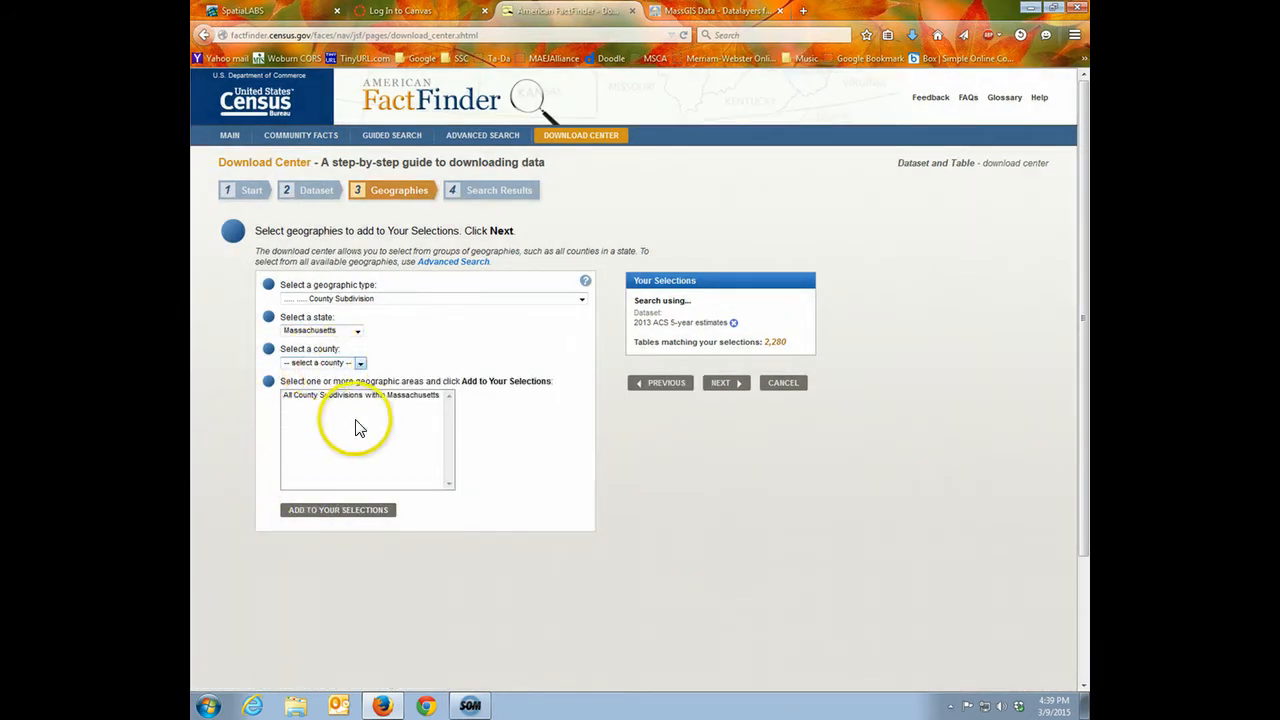
pyautogui.click(349, 400)
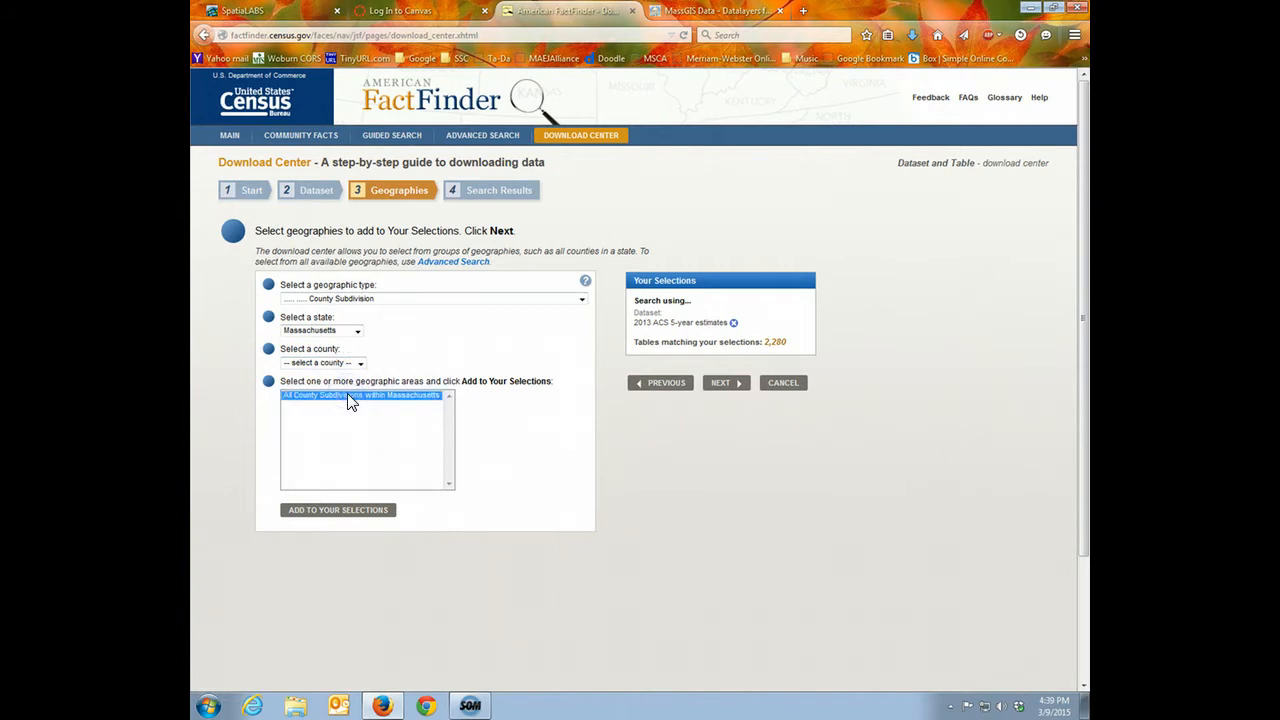
pyautogui.click(345, 512)
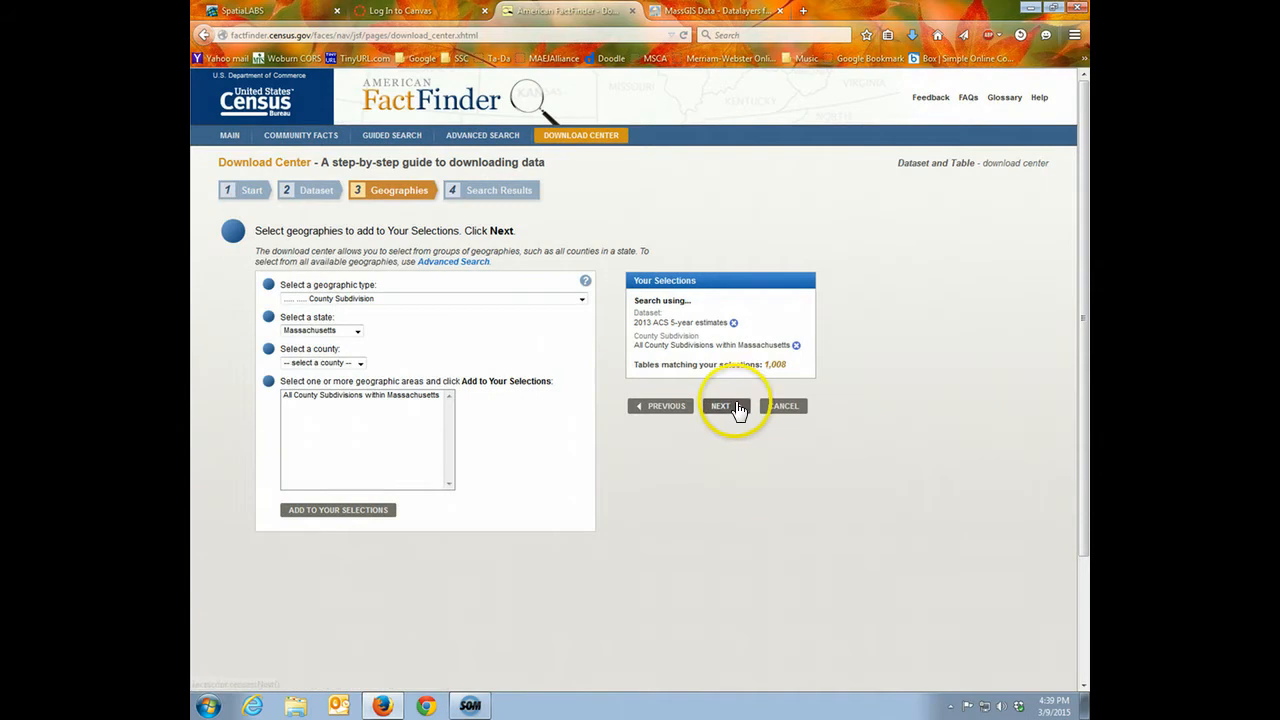
pyautogui.click(732, 406)
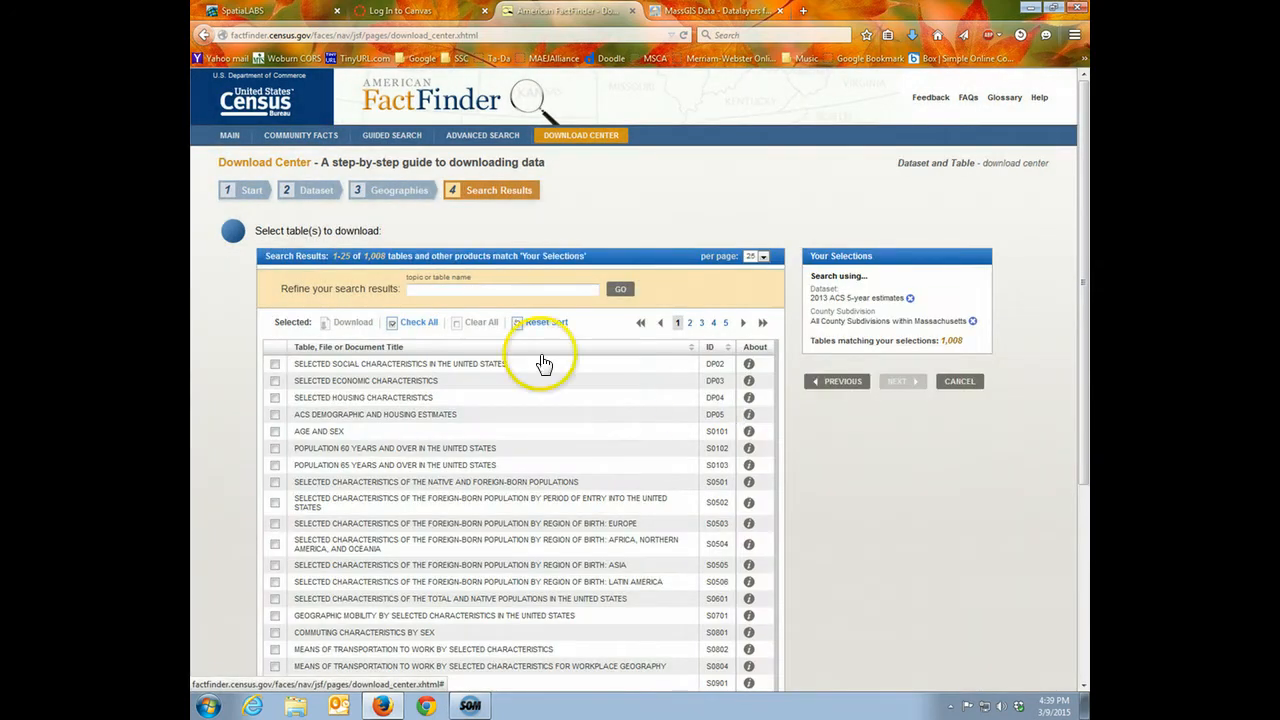
# Refine the results to table B03002: HISPANIC OR LATINO ORIGIN BY RACE and mark that table for download
pyautogui.click(524, 290)
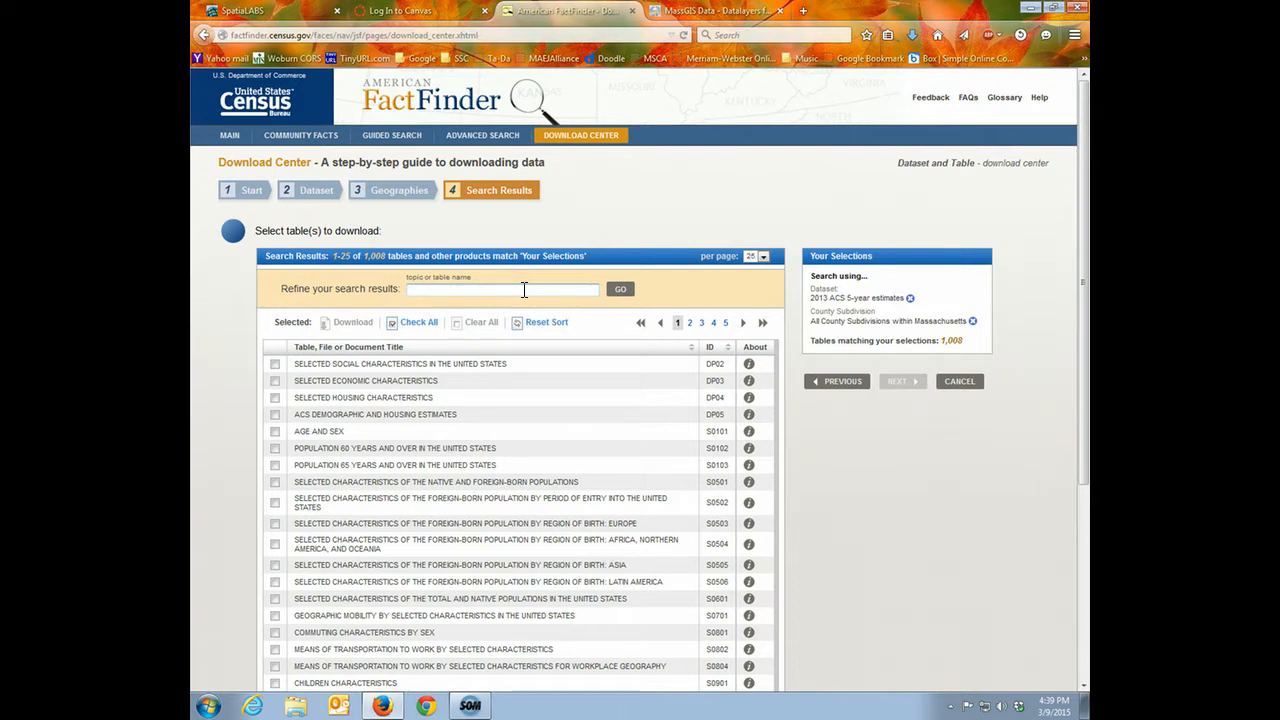
pyautogui.write('hispanic')
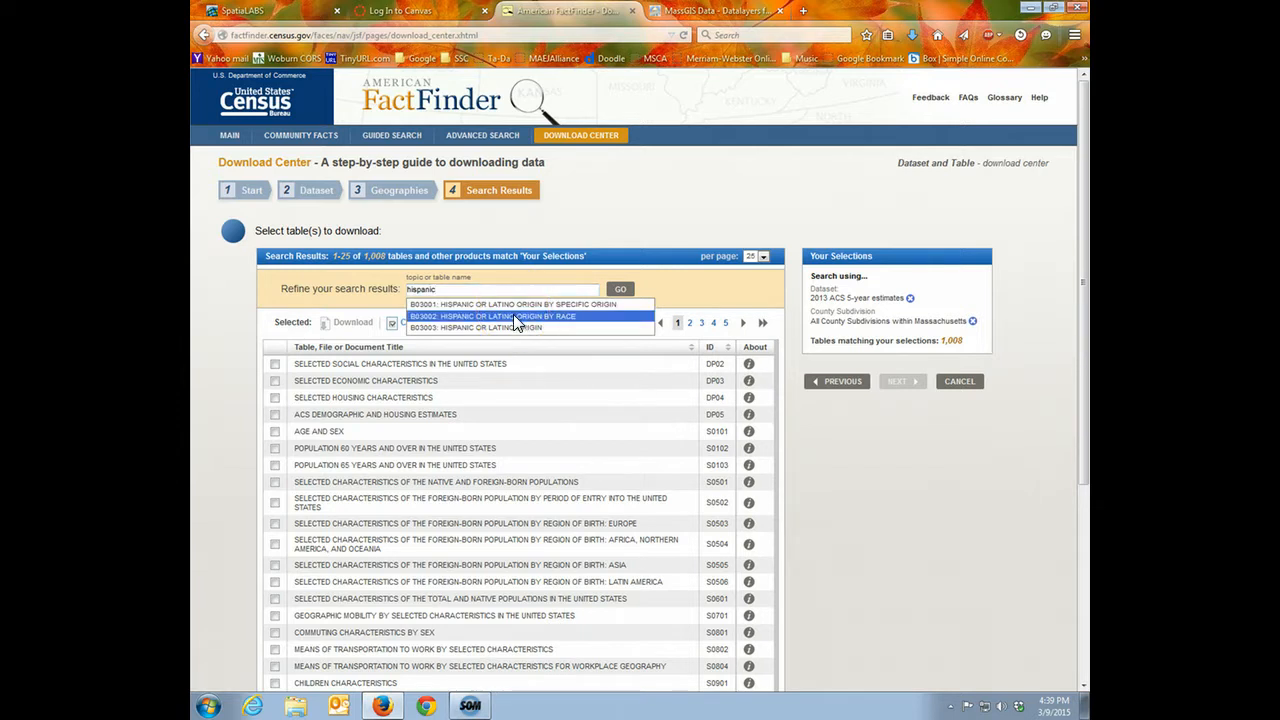
pyautogui.click(540, 316)
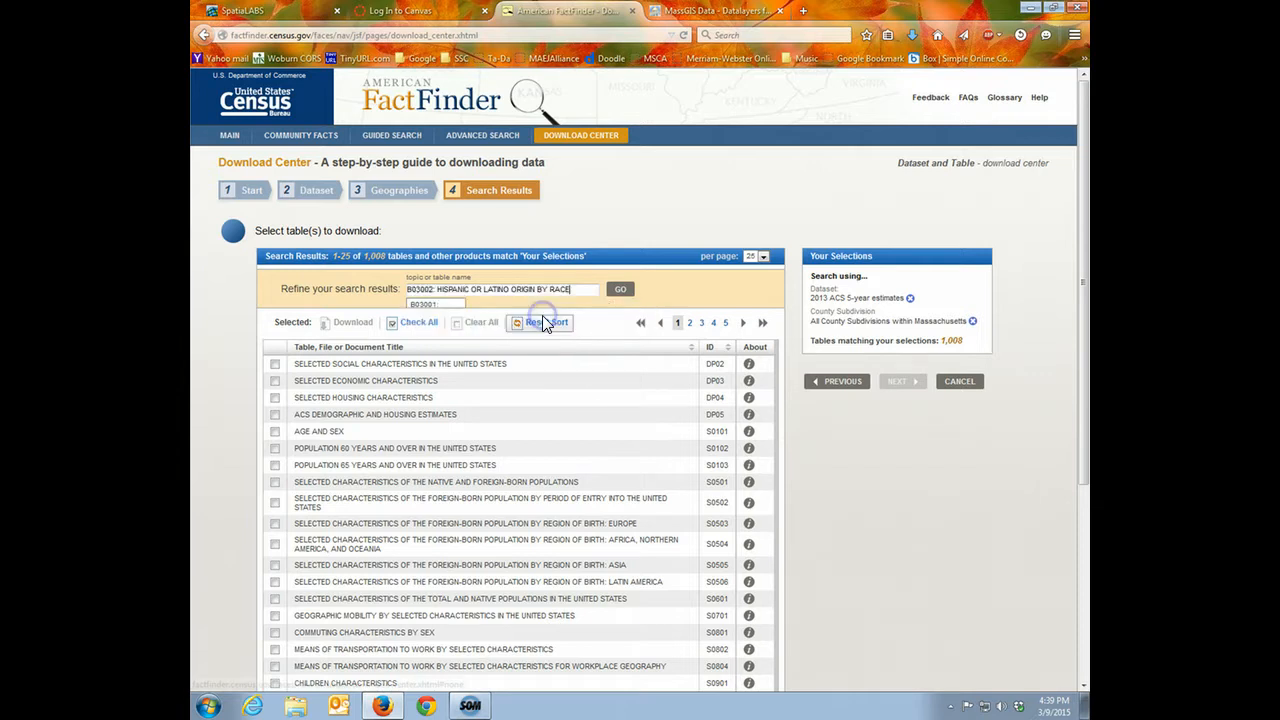
pyautogui.click(619, 289)
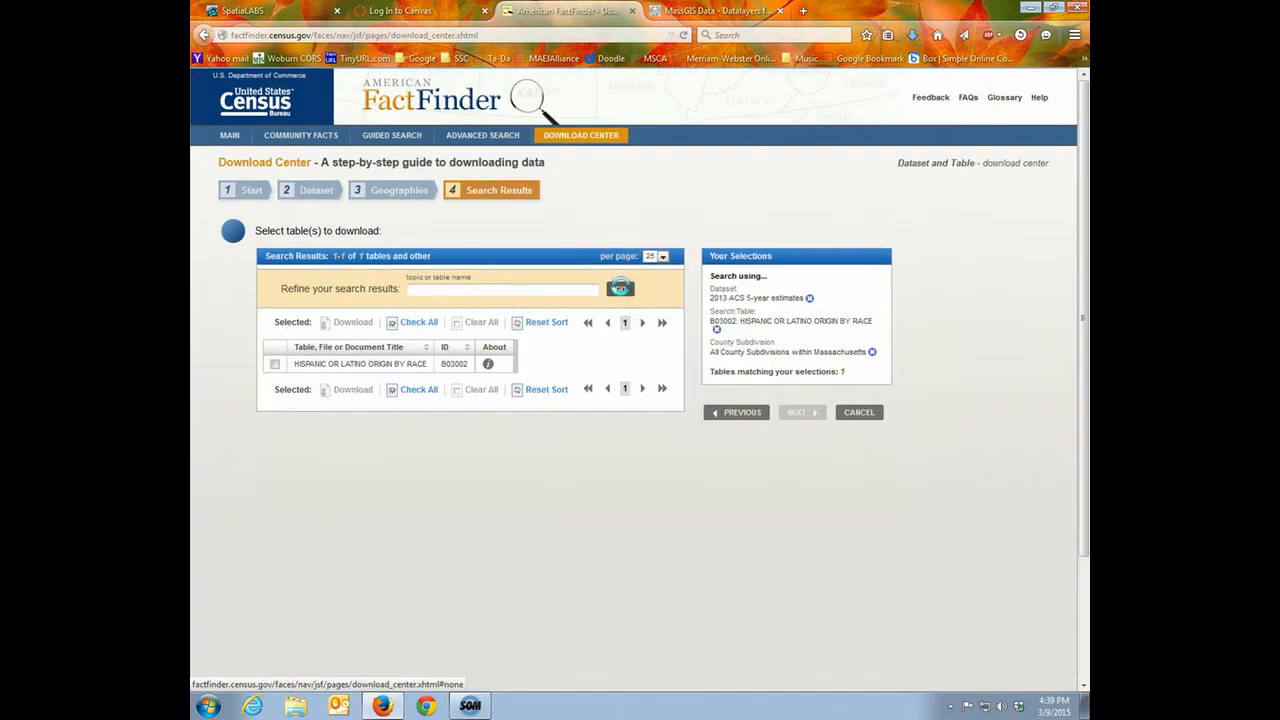
pyautogui.click(275, 364)
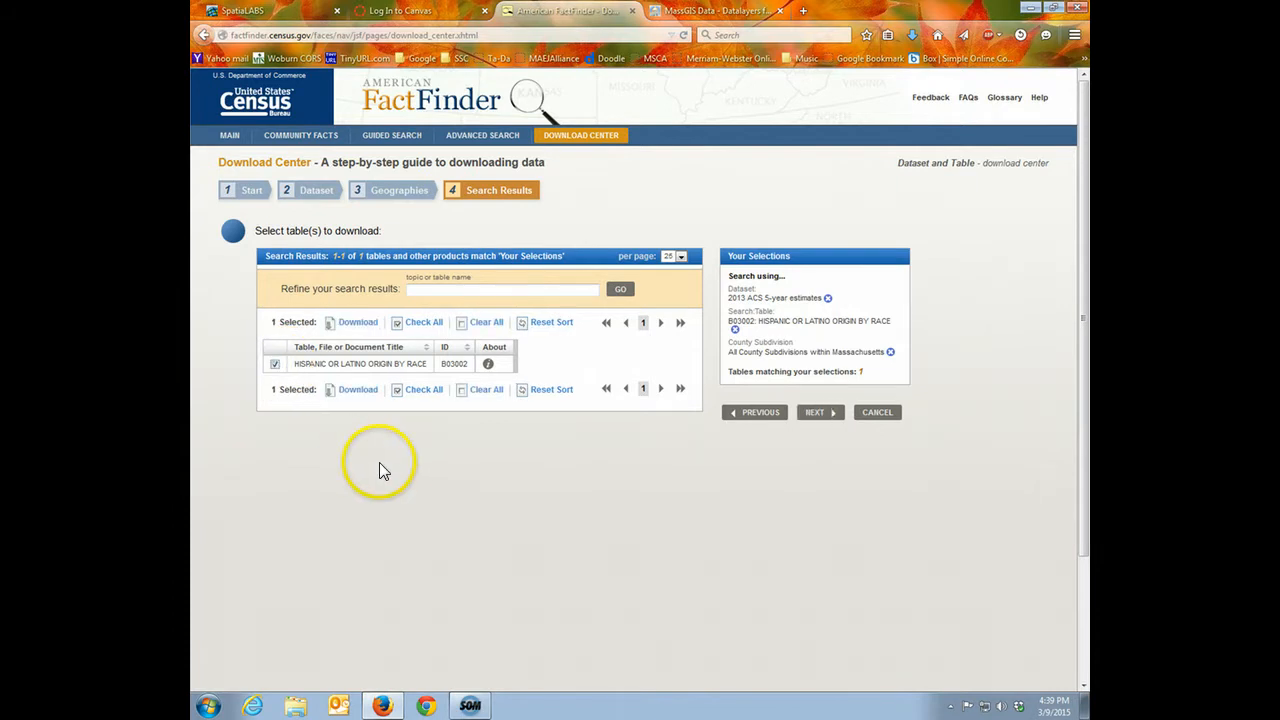
# Download the marked table with descriptive data element names and save it as aff_download.zip in the ACSrace folder
pyautogui.click(360, 390)
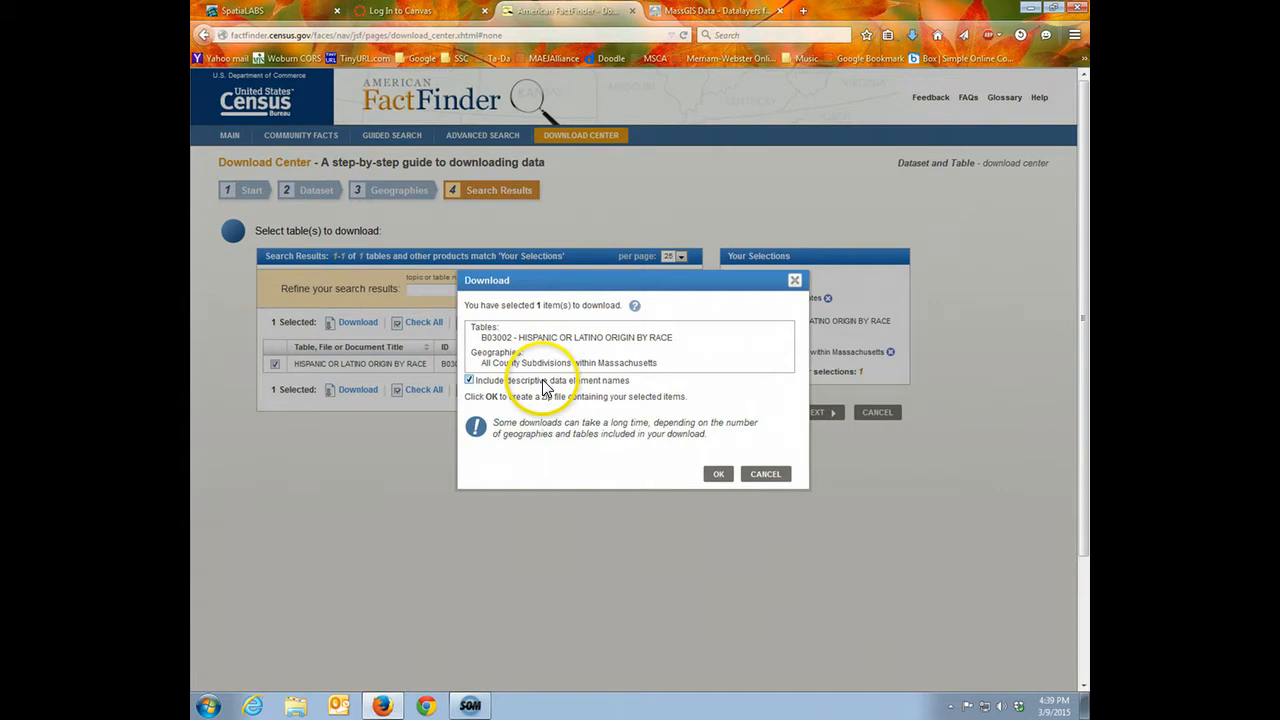
pyautogui.click(718, 474)
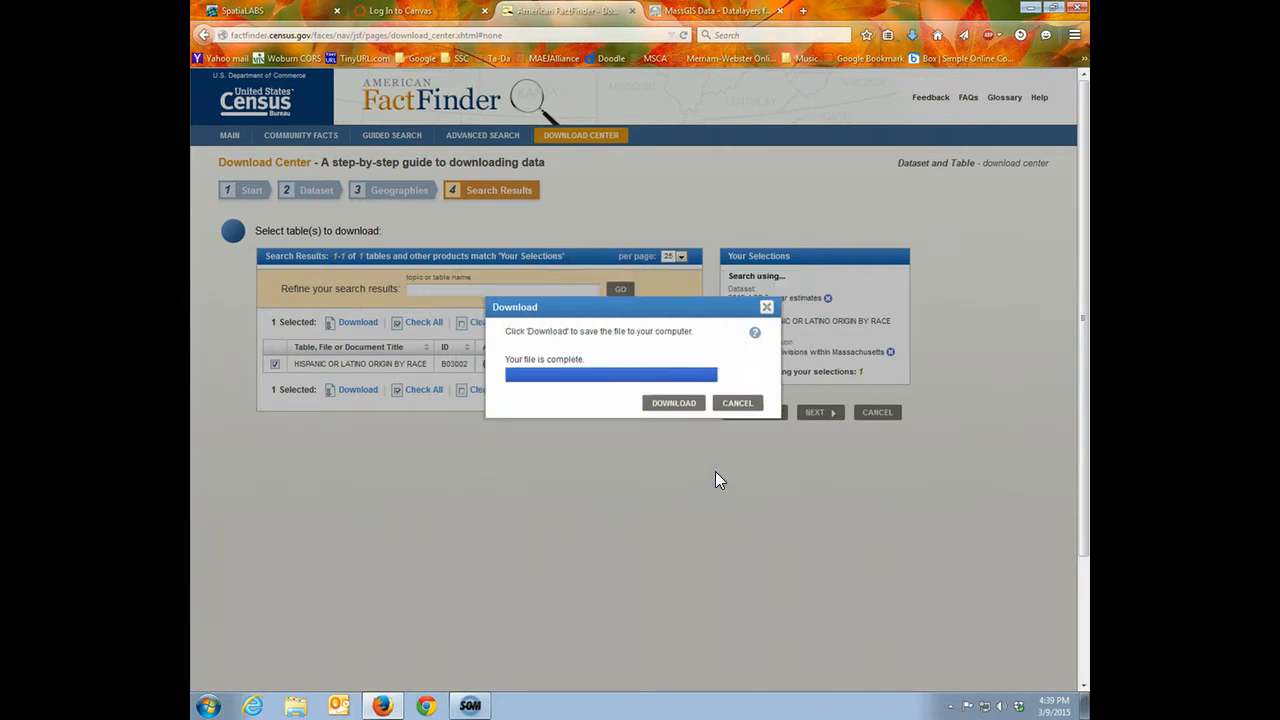
pyautogui.click(670, 405)
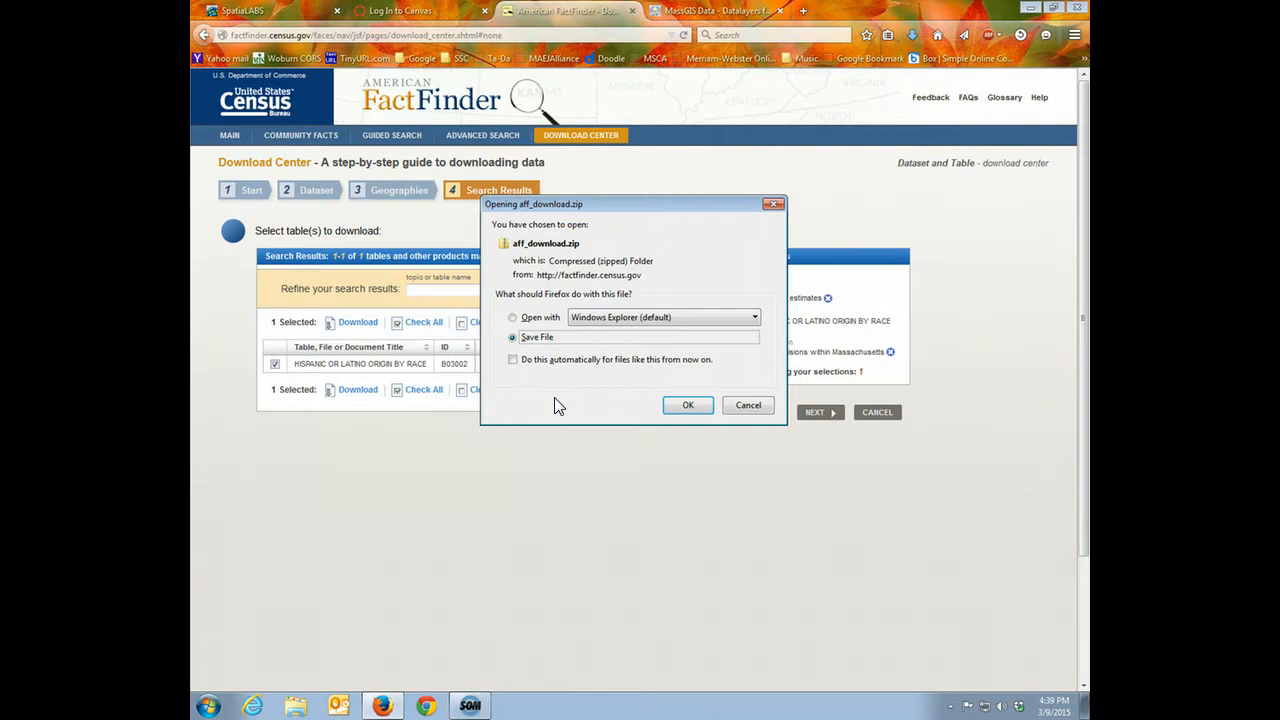
pyautogui.click(566, 255)
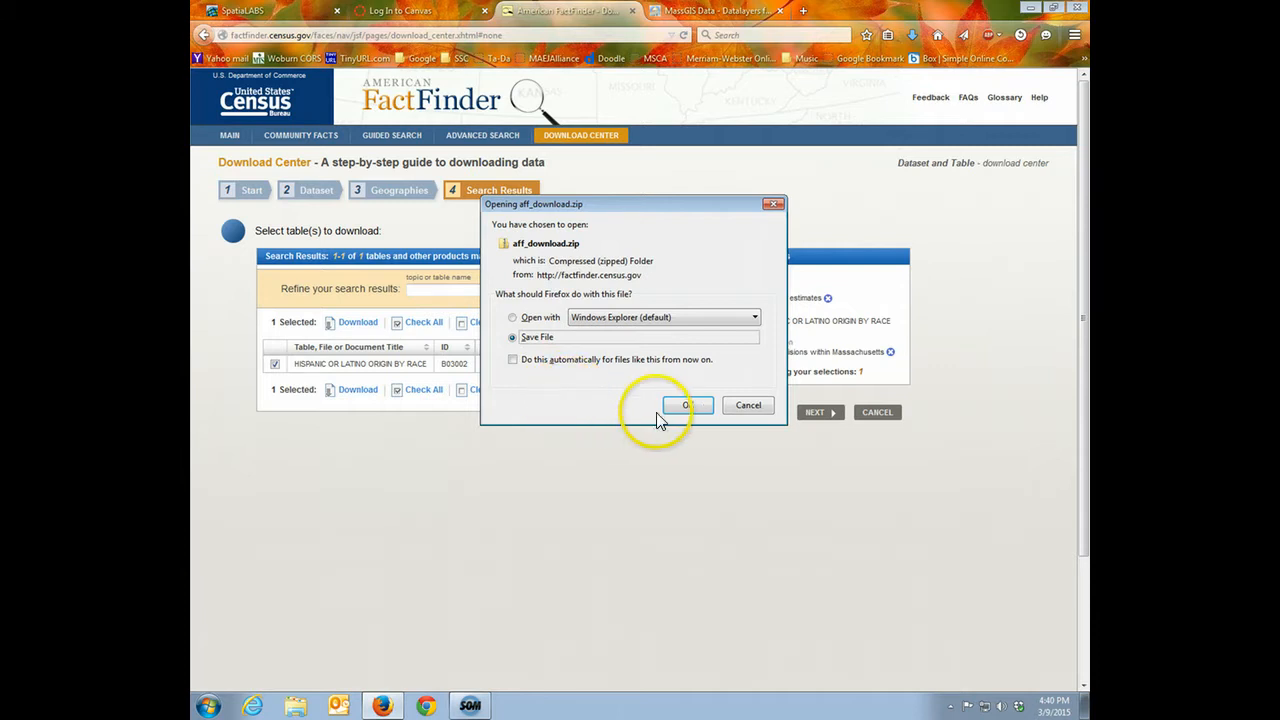
pyautogui.click(688, 405)
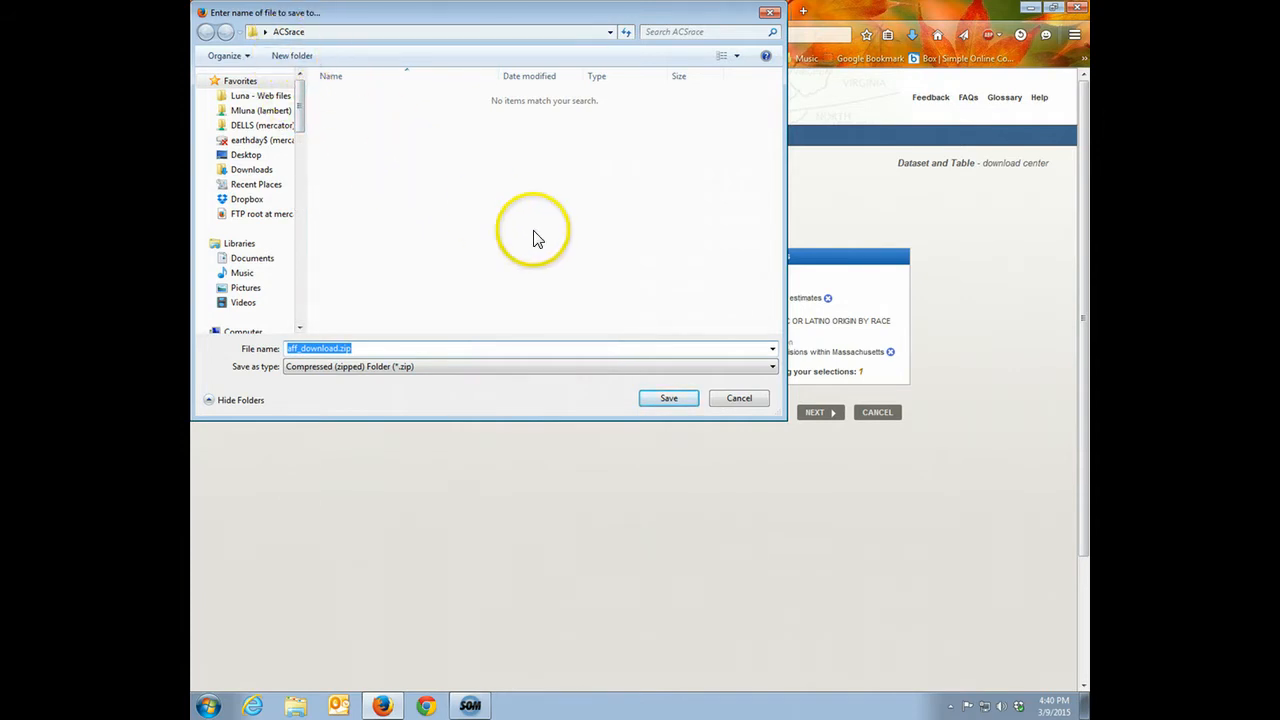
pyautogui.click(672, 398)
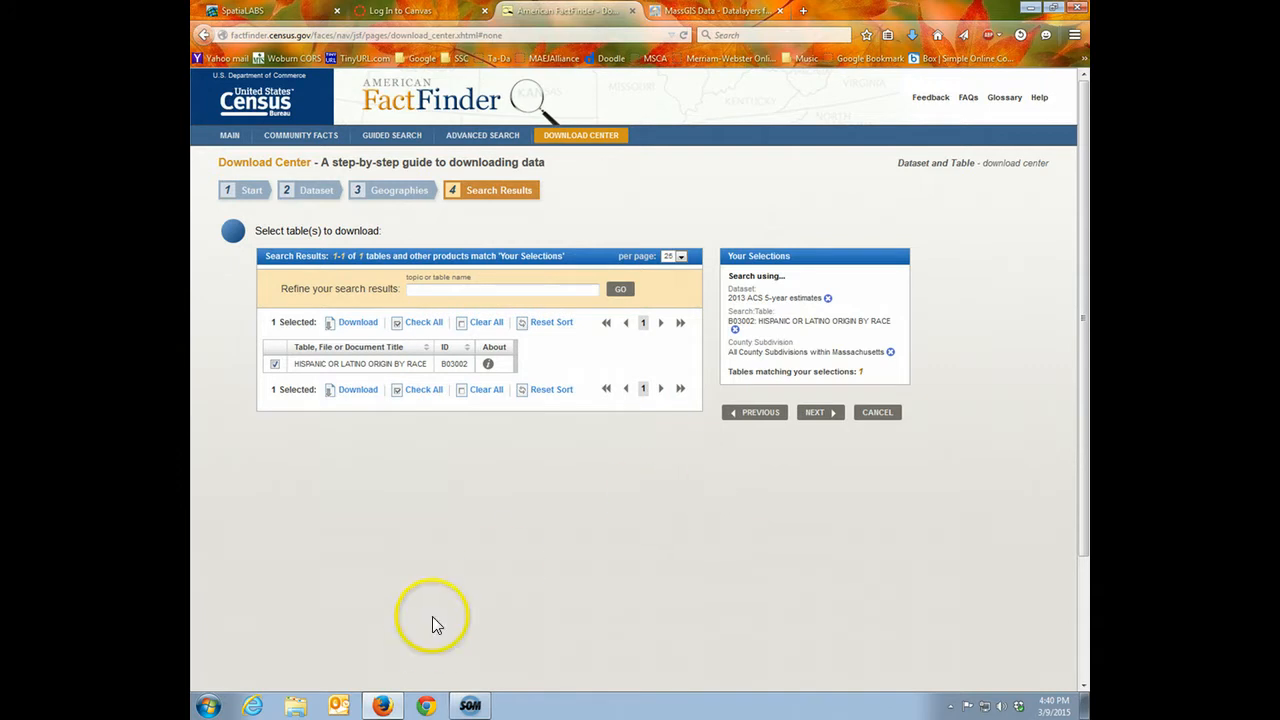
# In Windows Explorer, open the ACSrace folder on the desktop and select aff_download.zip
pyautogui.click(296, 707)
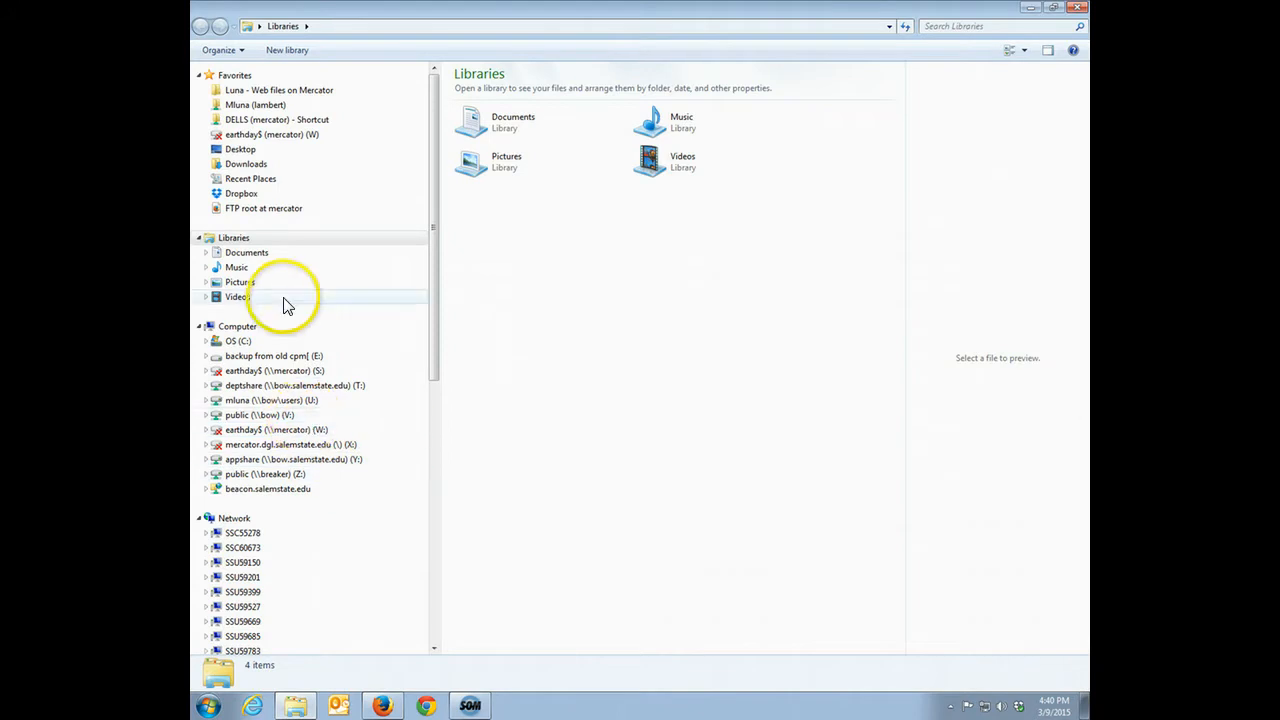
pyautogui.click(250, 151)
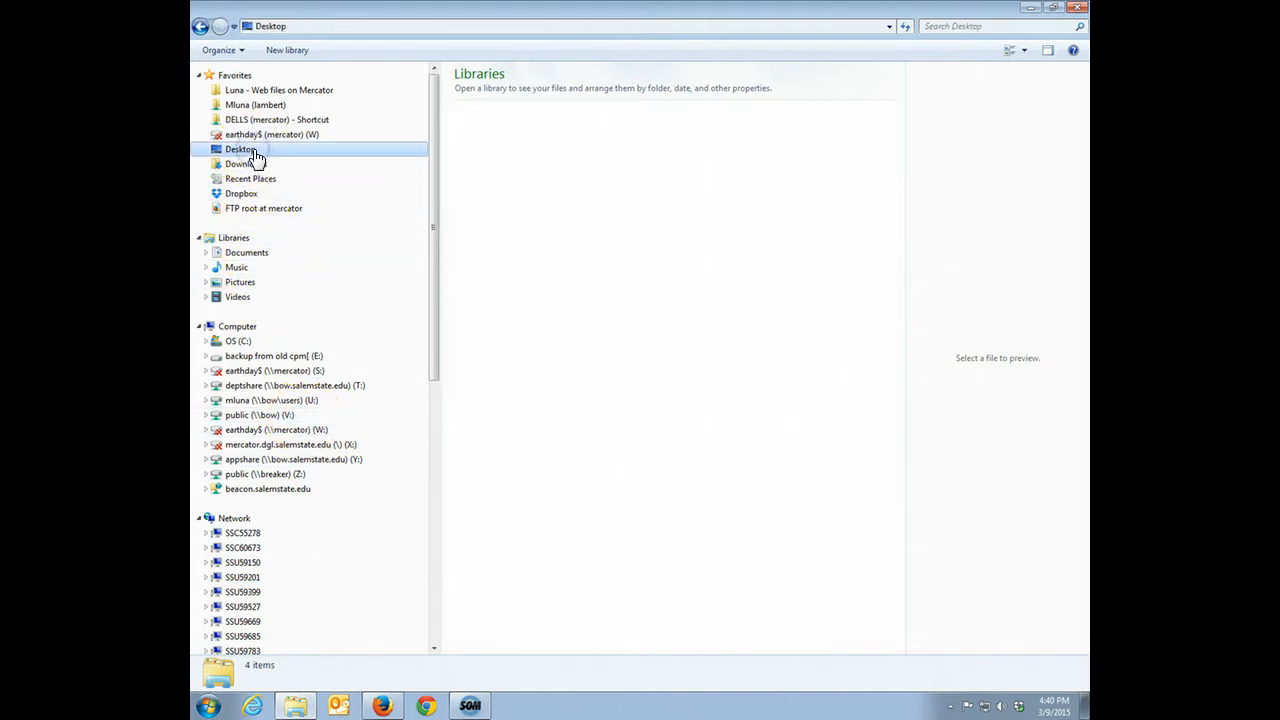
pyautogui.doubleClick(496, 184)
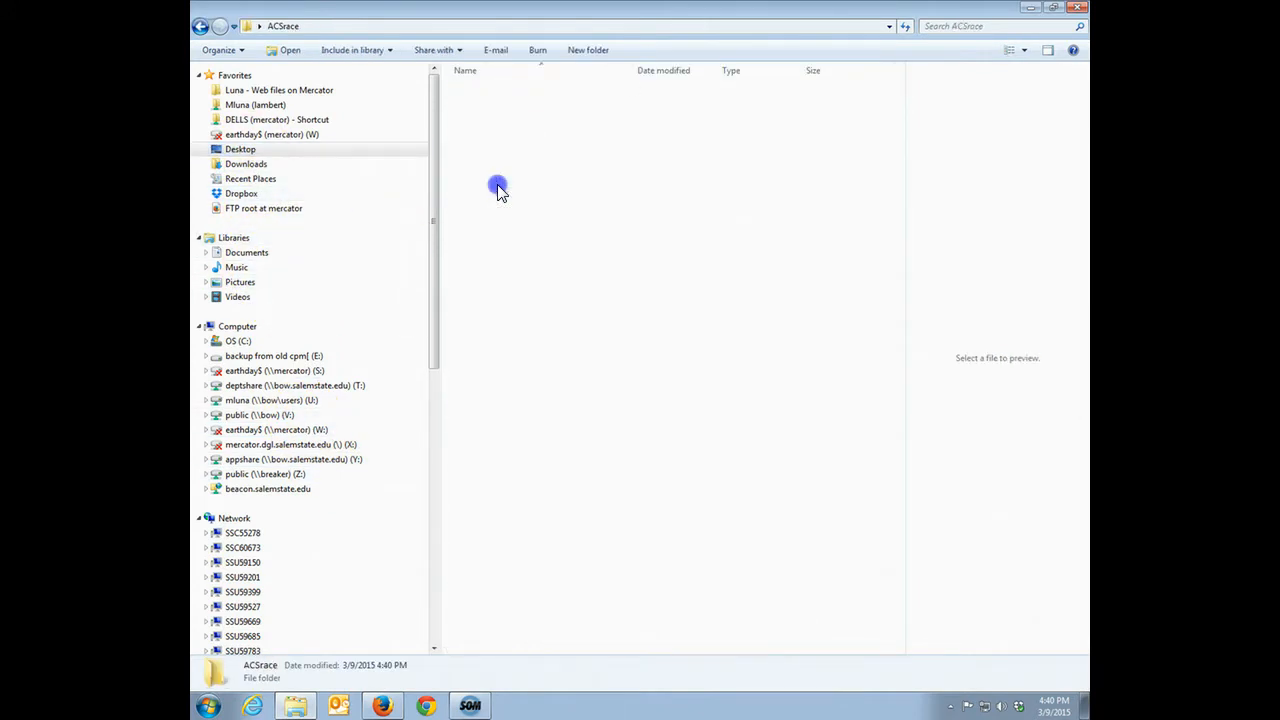
pyautogui.click(505, 92)
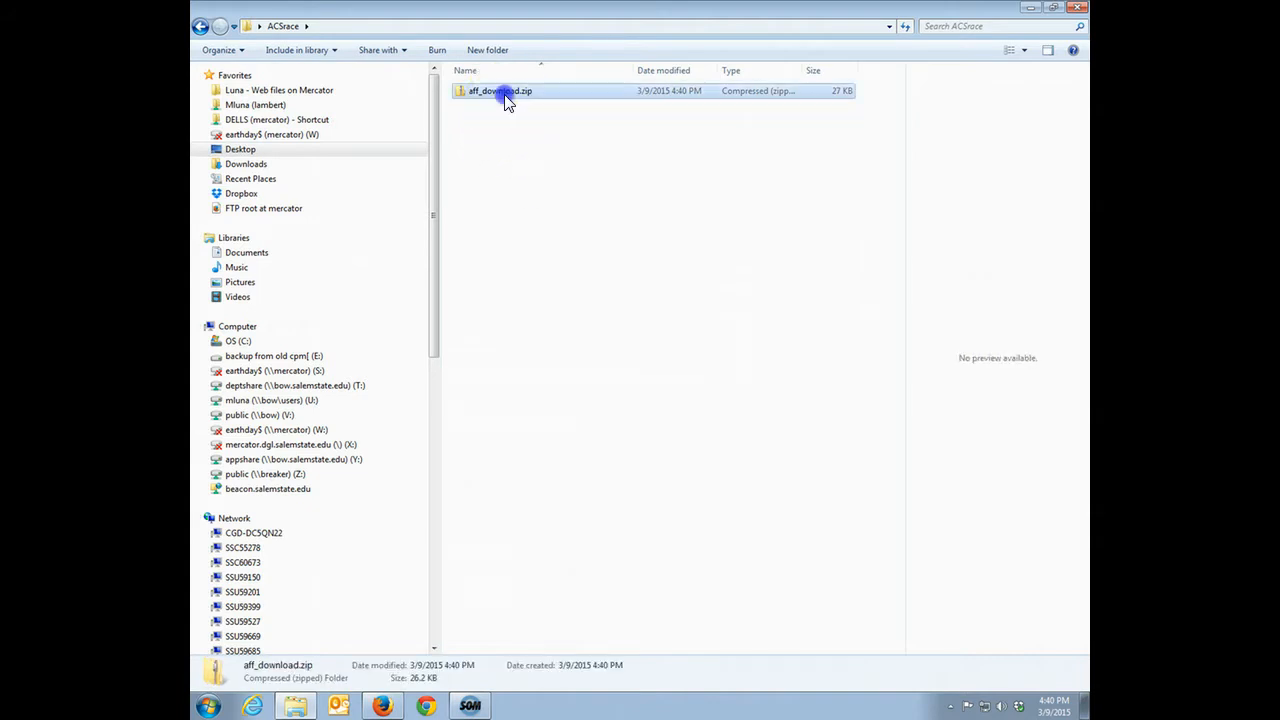
pyautogui.rightClick(510, 94)
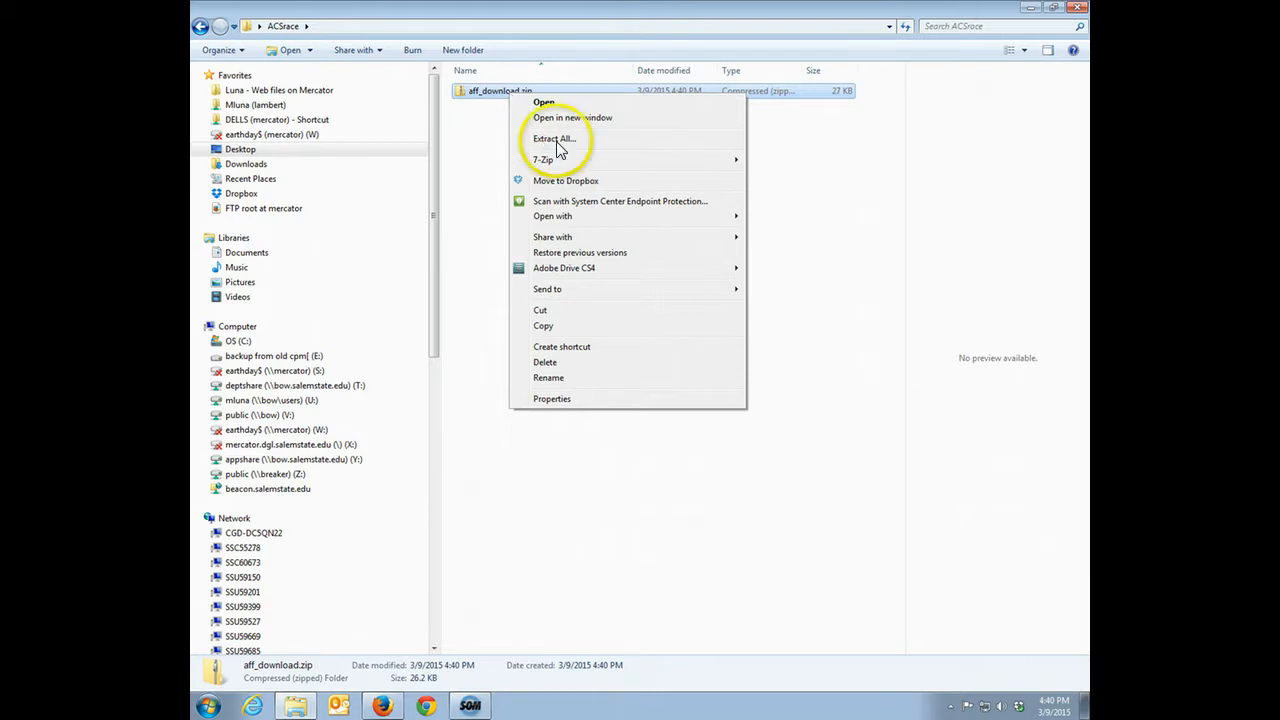
pyautogui.moveTo(586, 167)
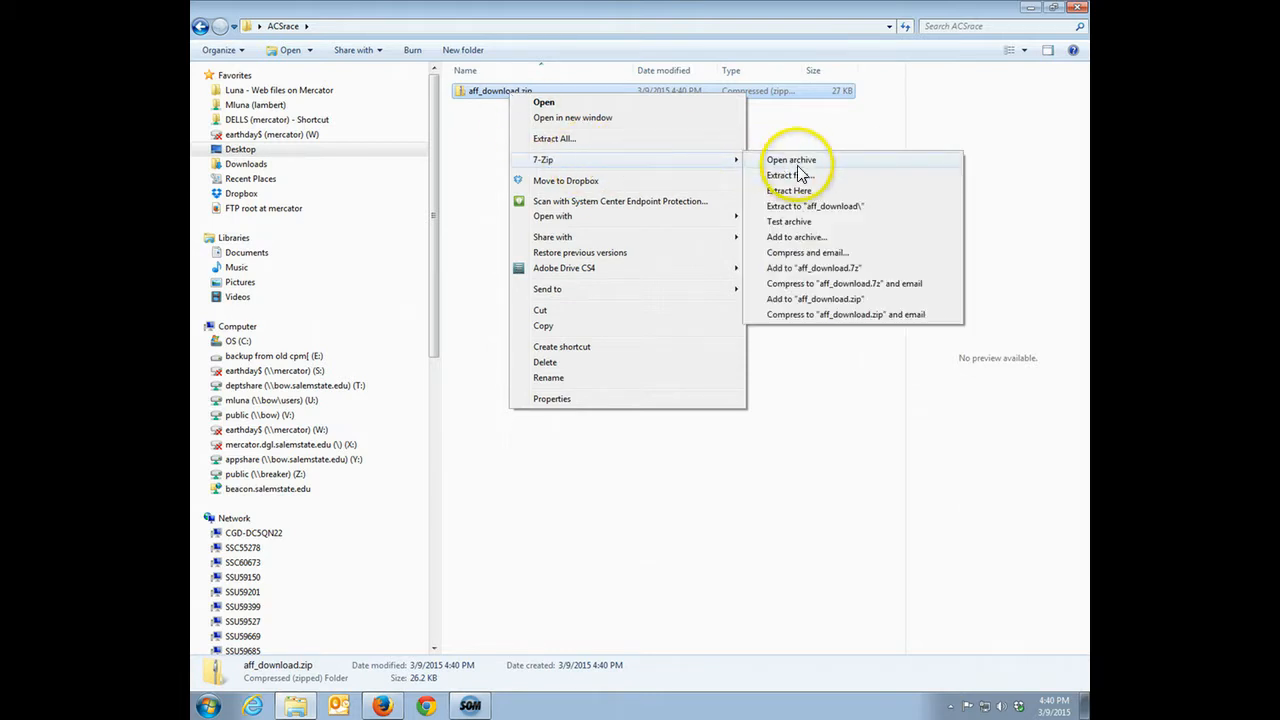
pyautogui.click(800, 175)
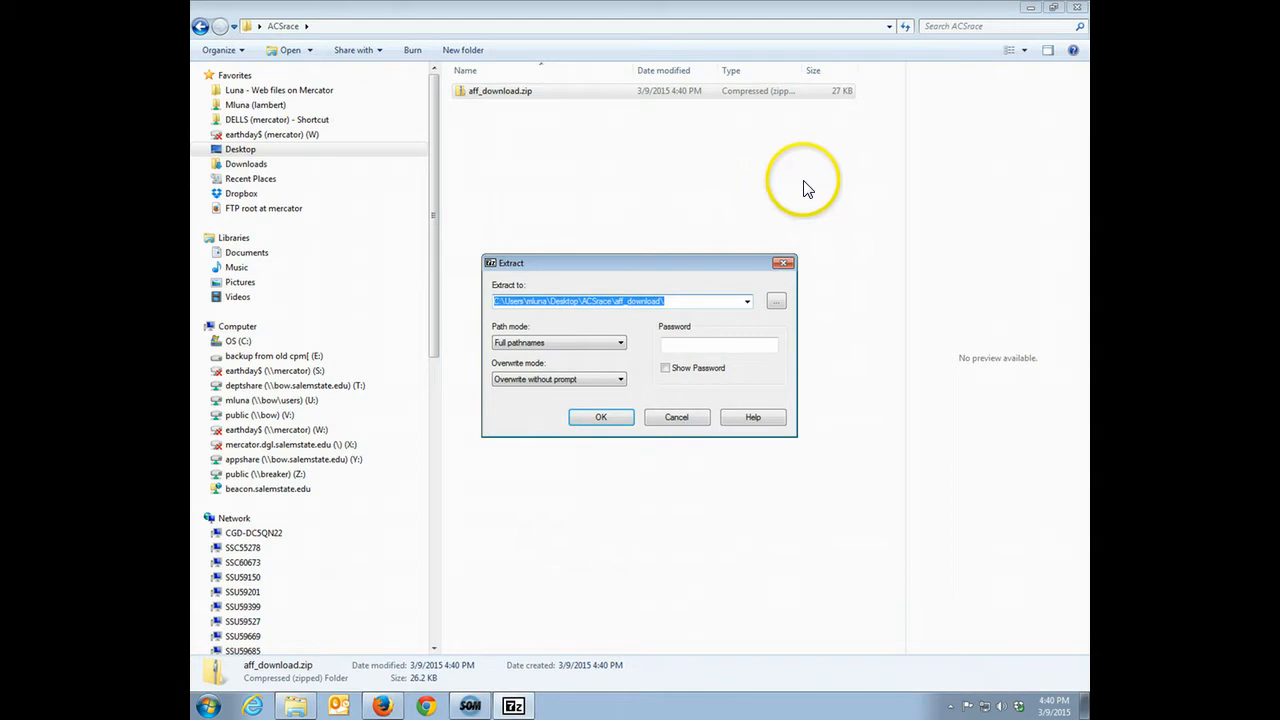
pyautogui.click(689, 419)
# Extract the contents of aff_download.zip directly into the ACSrace folder with 7-Zip
pyautogui.rightClick(481, 96)
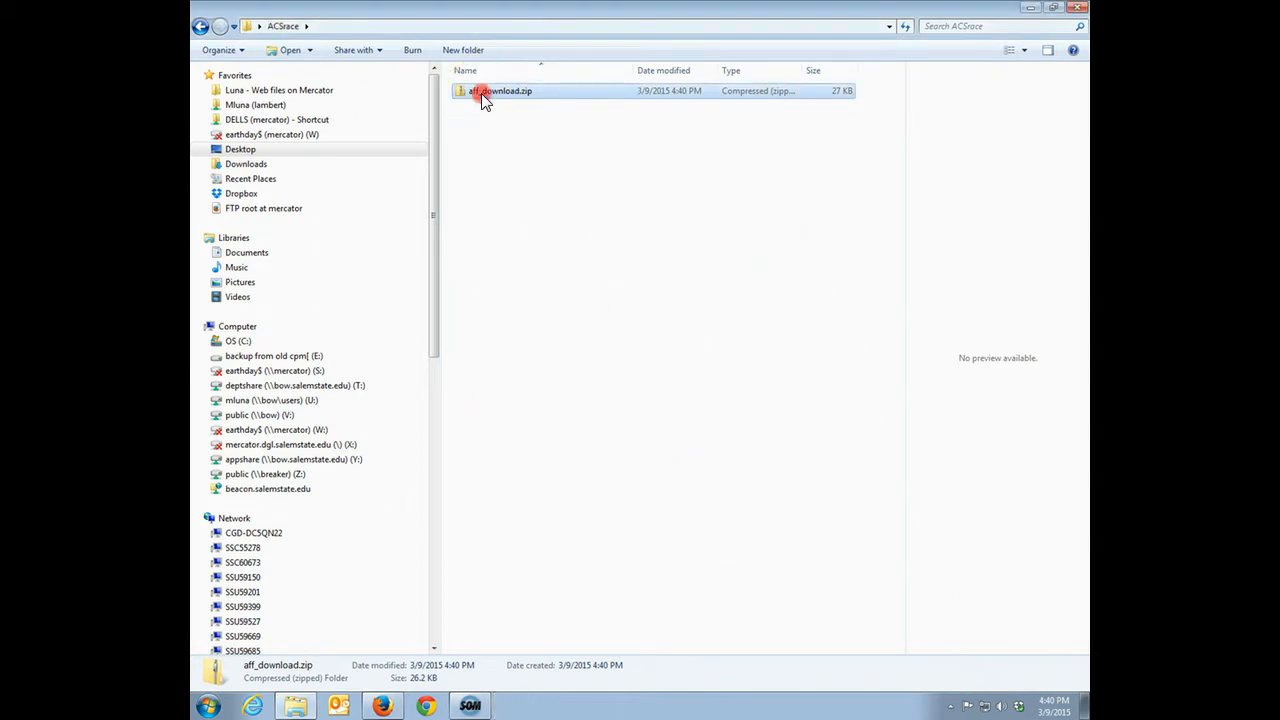
pyautogui.moveTo(572, 159)
pyautogui.click(775, 191)
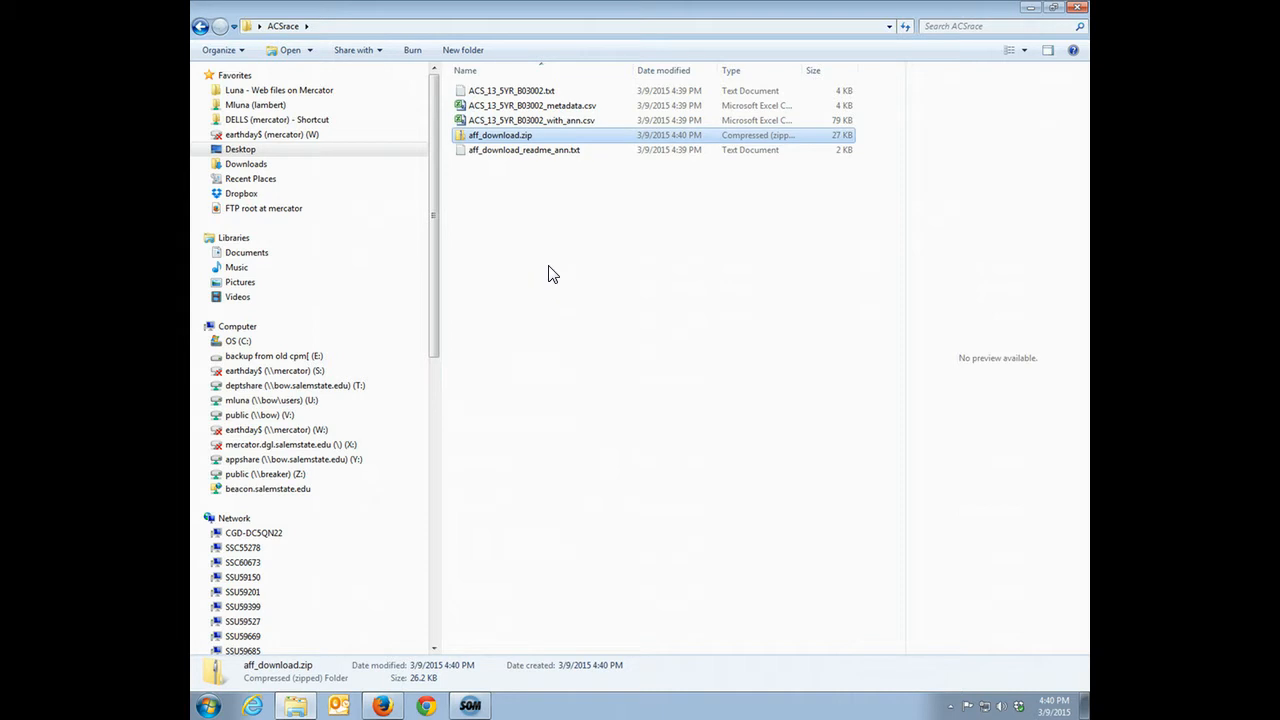
# Open the extracted file ACS_13_5YR_B03002_with_ann.csv in Excel
pyautogui.click(558, 121)
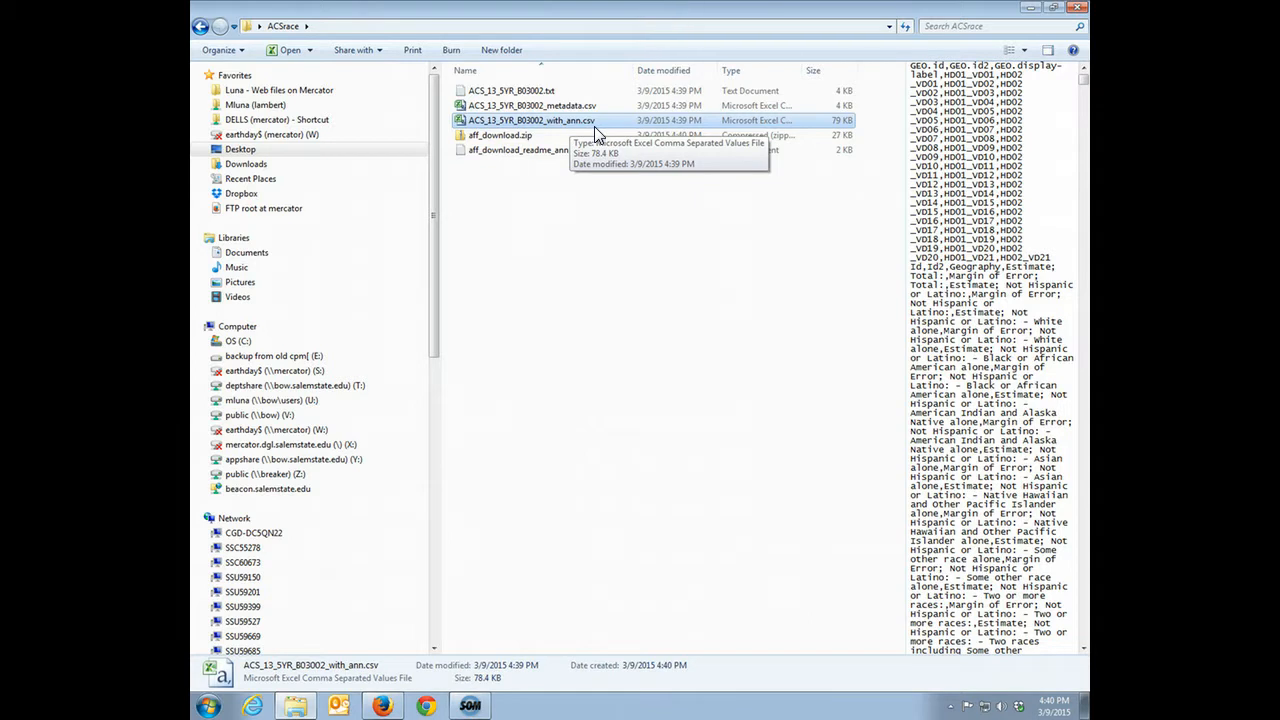
pyautogui.doubleClick(536, 121)
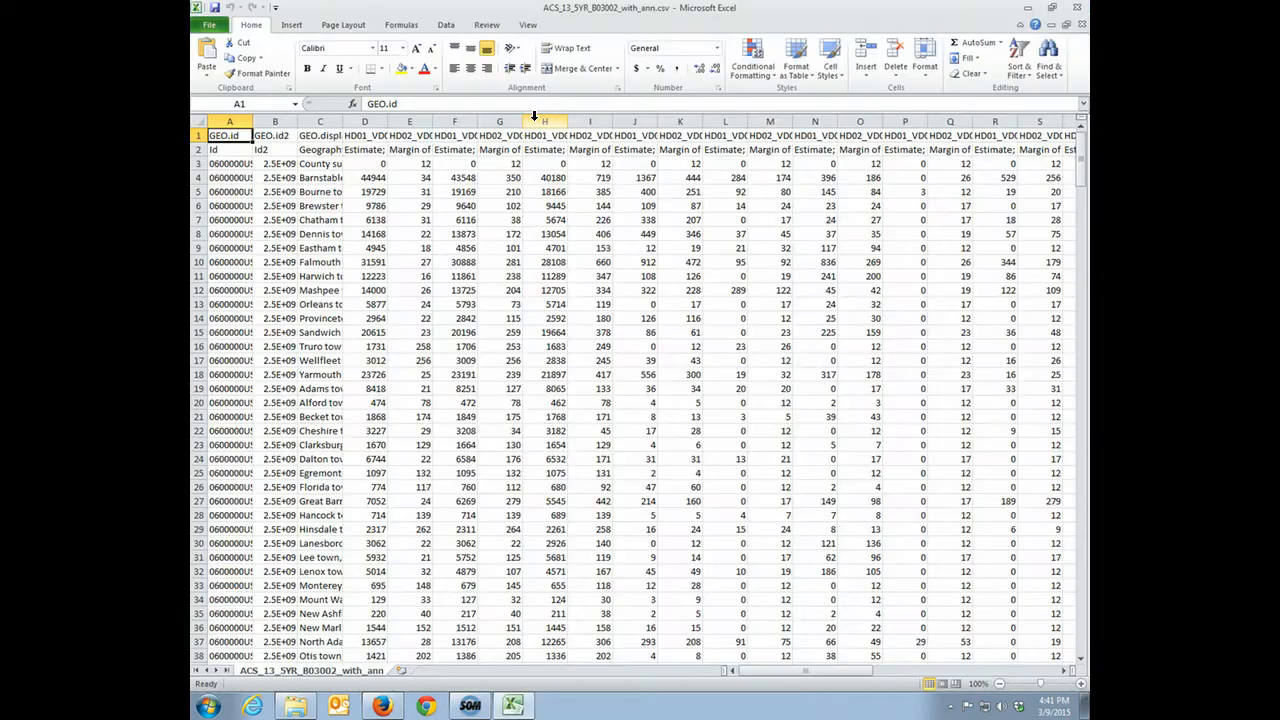
# Autofit the width of all columns in the worksheet to their contents
pyautogui.click(198, 121)
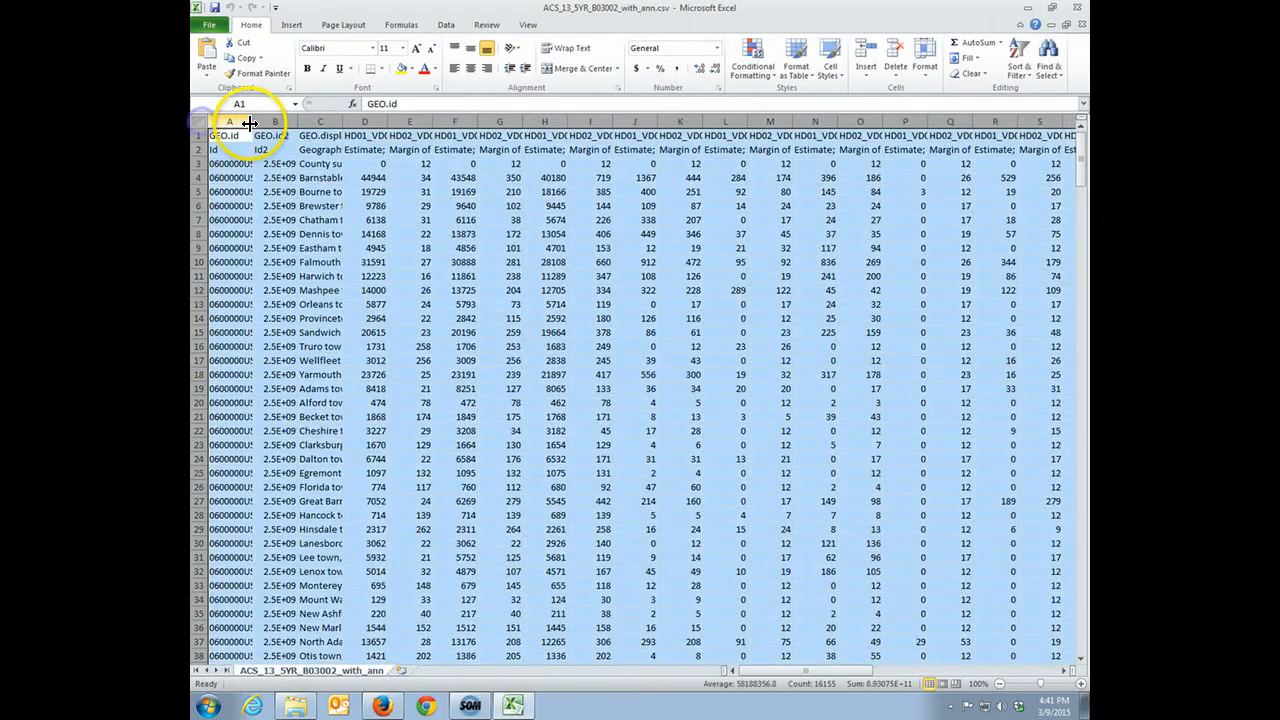
pyautogui.doubleClick(254, 122)
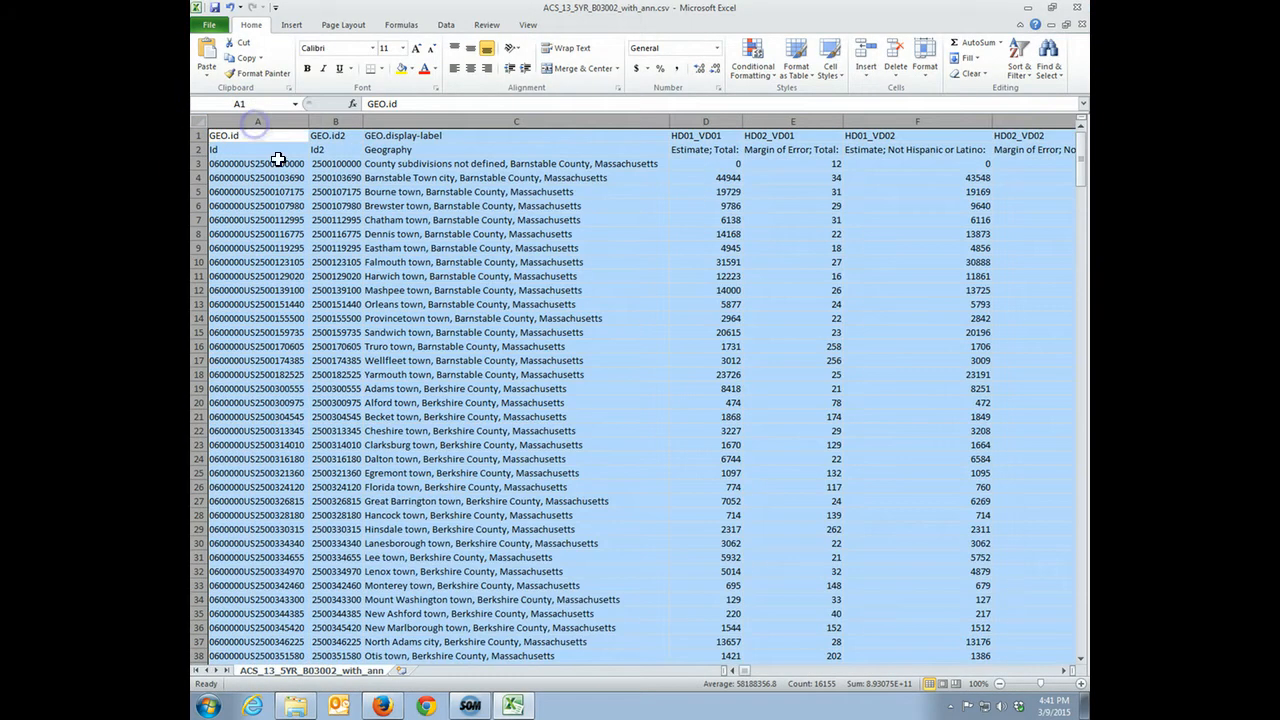
pyautogui.click(430, 262)
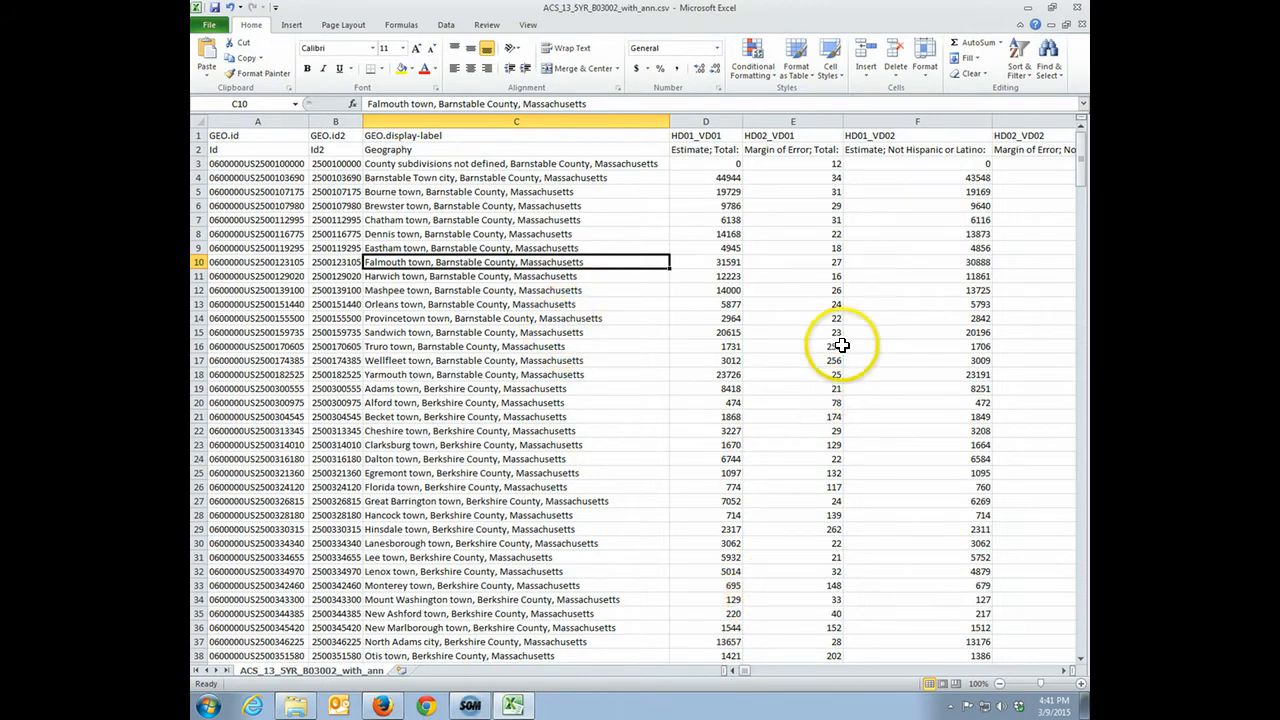
# Examine the descriptions in row 2 for the total, Not Hispanic or Latino and White alone estimate and margin of error columns
pyautogui.click(706, 148)
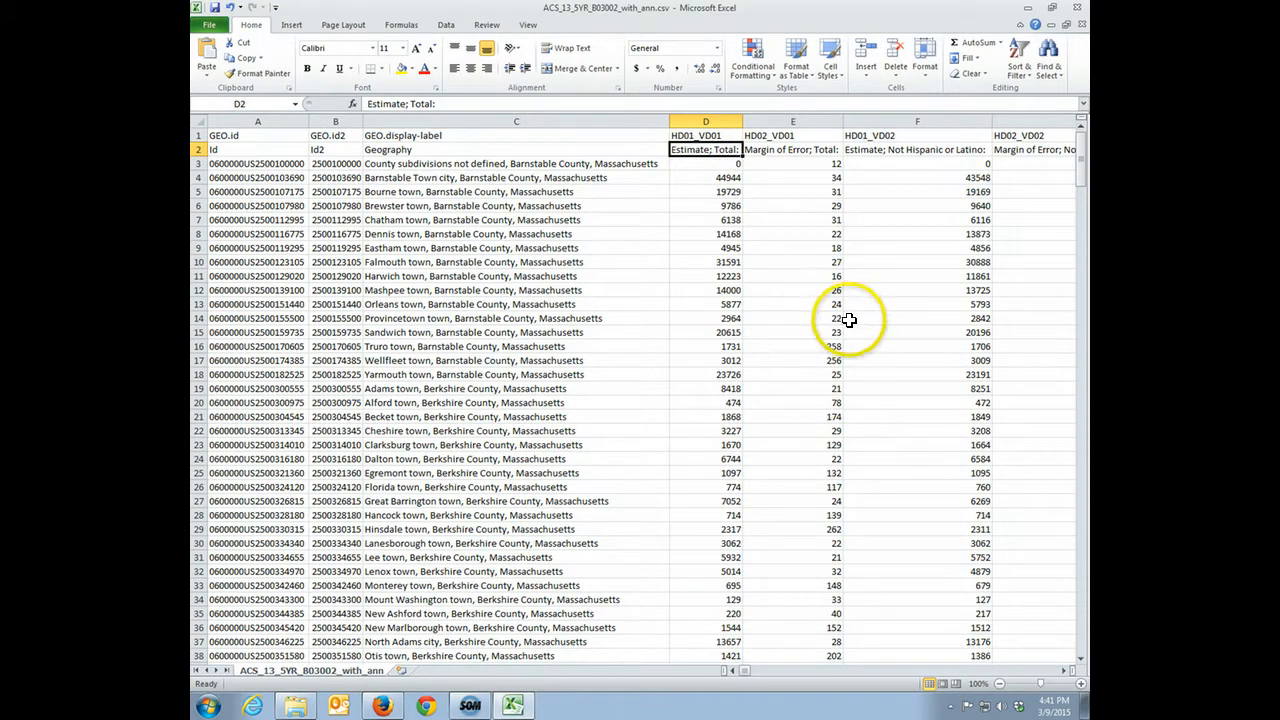
pyautogui.click(1064, 670)
pyautogui.click(1064, 670)
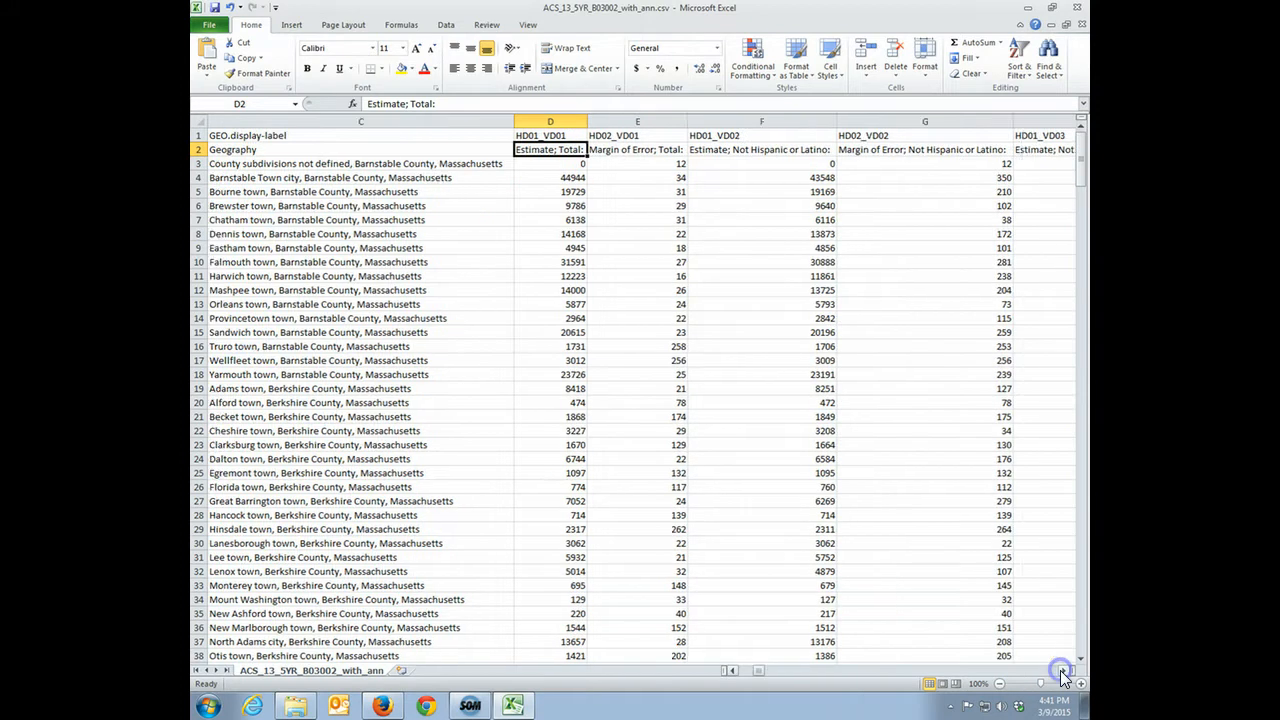
pyautogui.click(1064, 670)
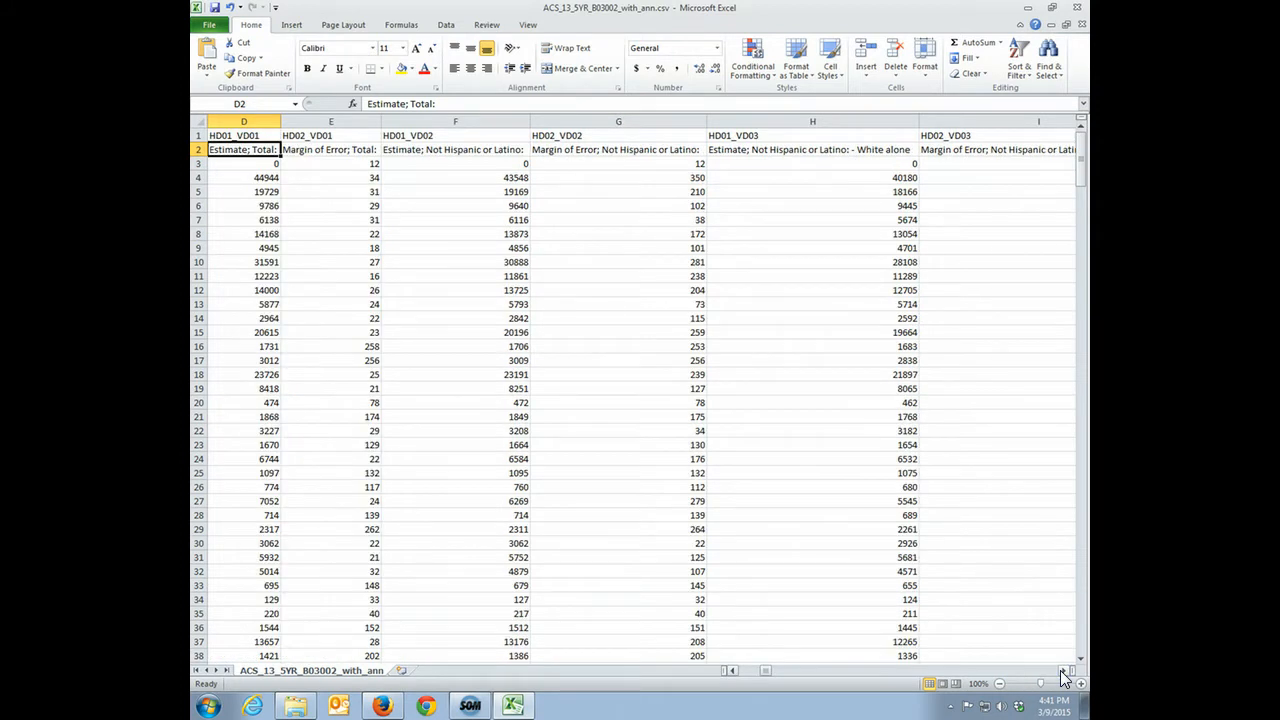
pyautogui.click(1064, 672)
pyautogui.click(957, 149)
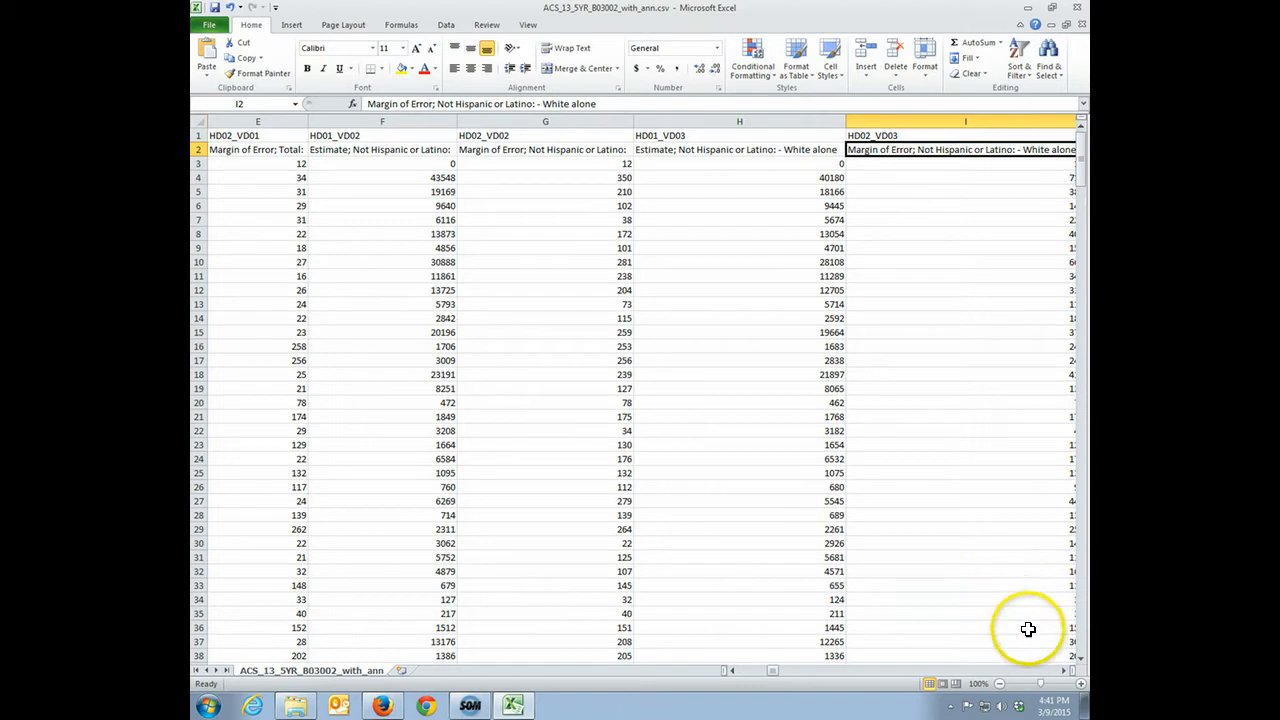
pyautogui.click(1068, 671)
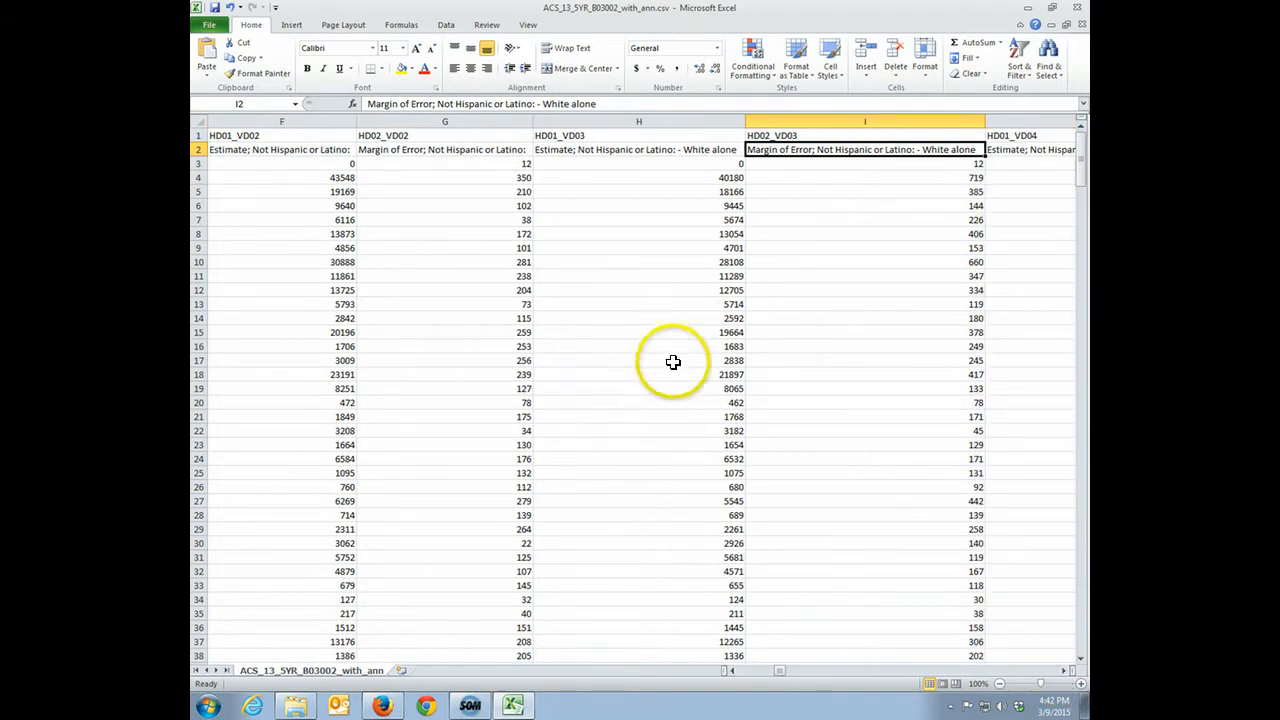
pyautogui.click(604, 149)
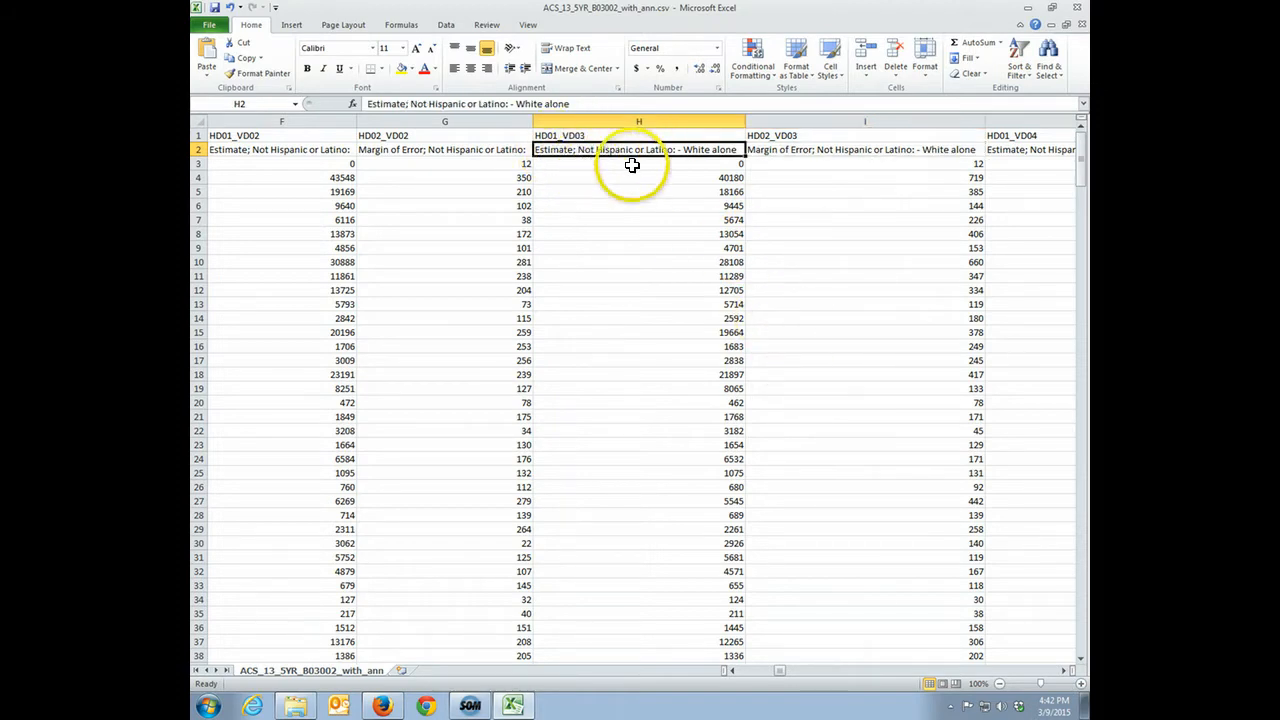
pyautogui.click(786, 151)
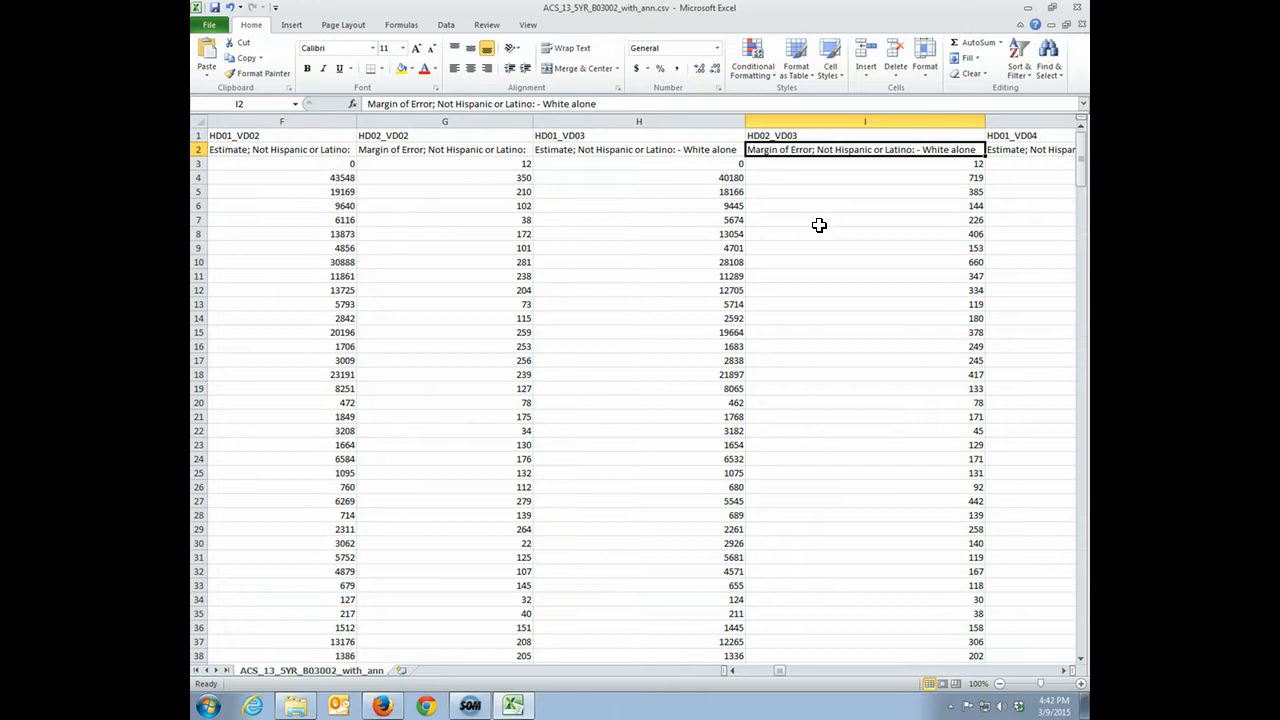
pyautogui.click(597, 150)
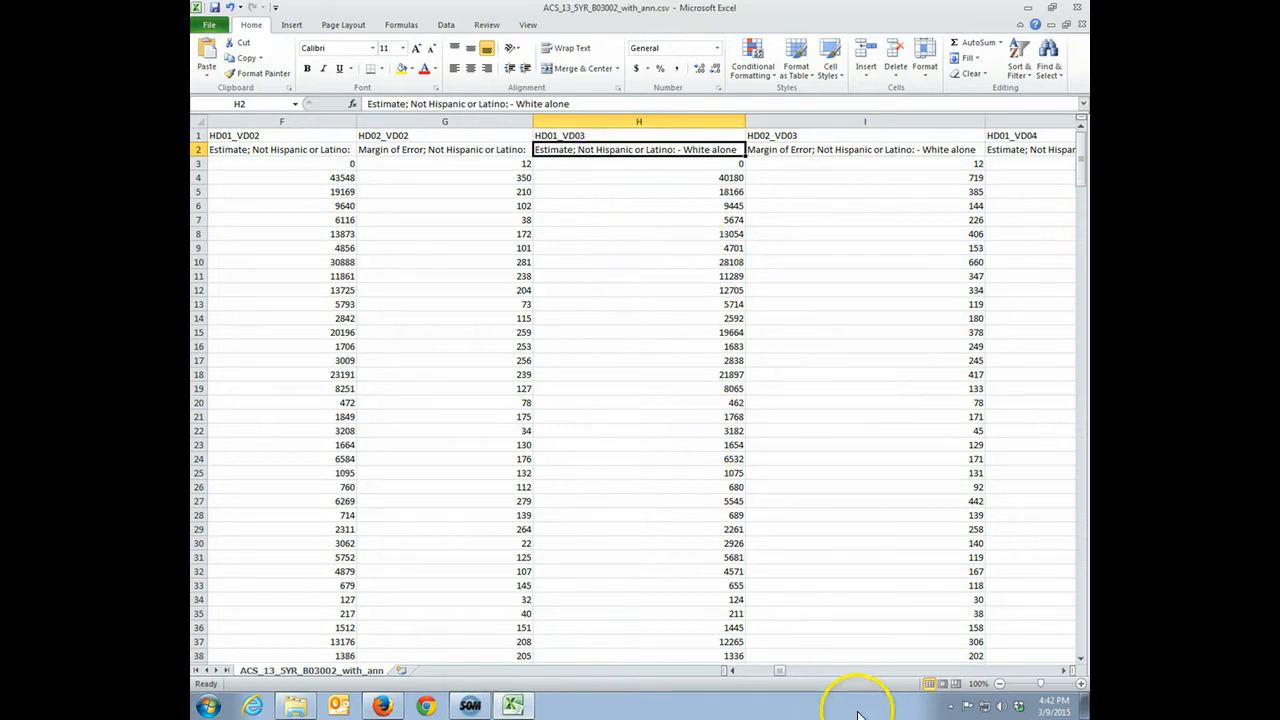
# Delete columns E through G, holding HD02_VD01, HD01_VD02 and HD02_VD02
pyautogui.click(734, 674)
pyautogui.click(734, 674)
pyautogui.click(734, 674)
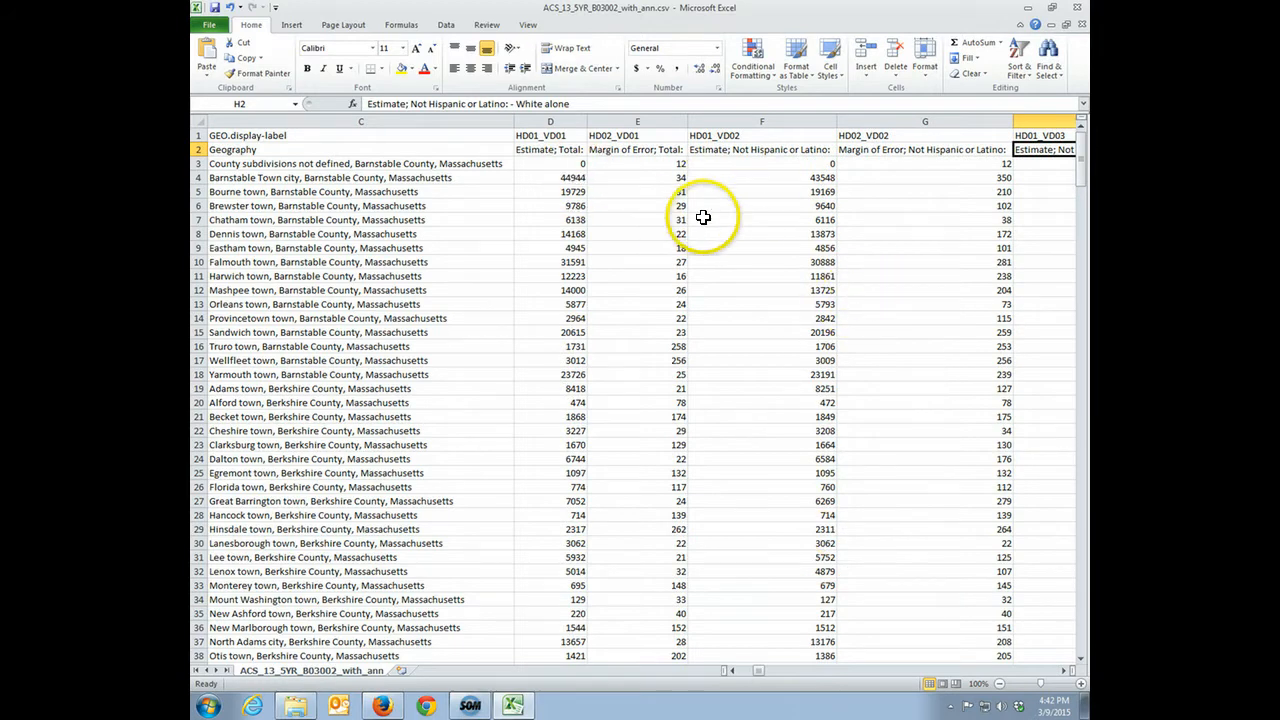
pyautogui.moveTo(910, 121); pyautogui.dragTo(652, 122)
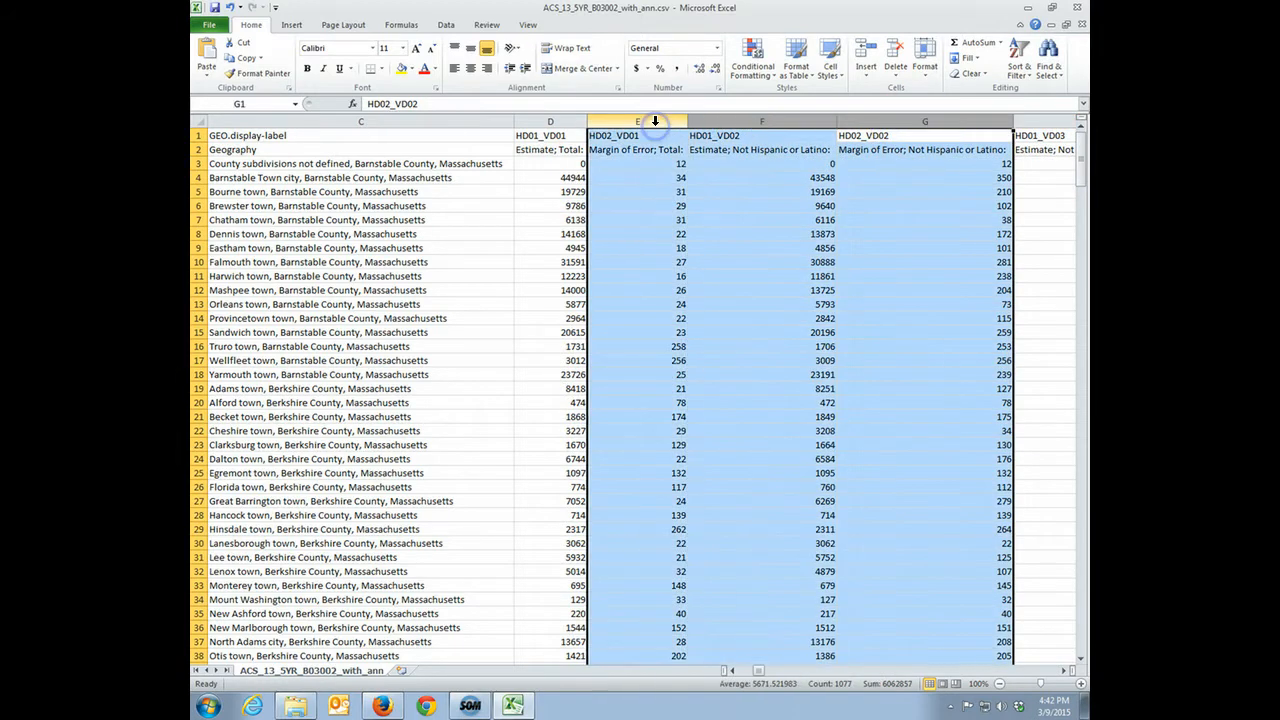
pyautogui.rightClick(658, 131)
pyautogui.click(692, 233)
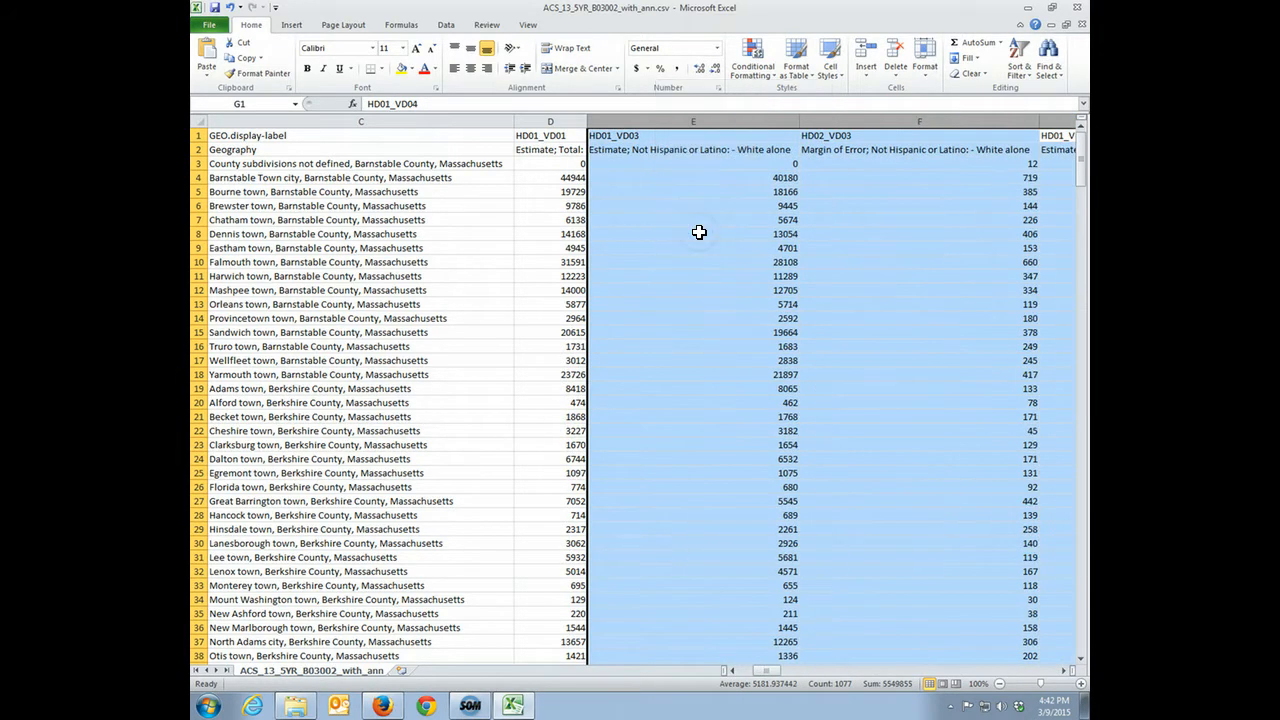
# Delete every column from F (HD02_VD03) to the end of the data, keeping the total and White alone estimates
pyautogui.click(551, 135)
pyautogui.click(557, 150)
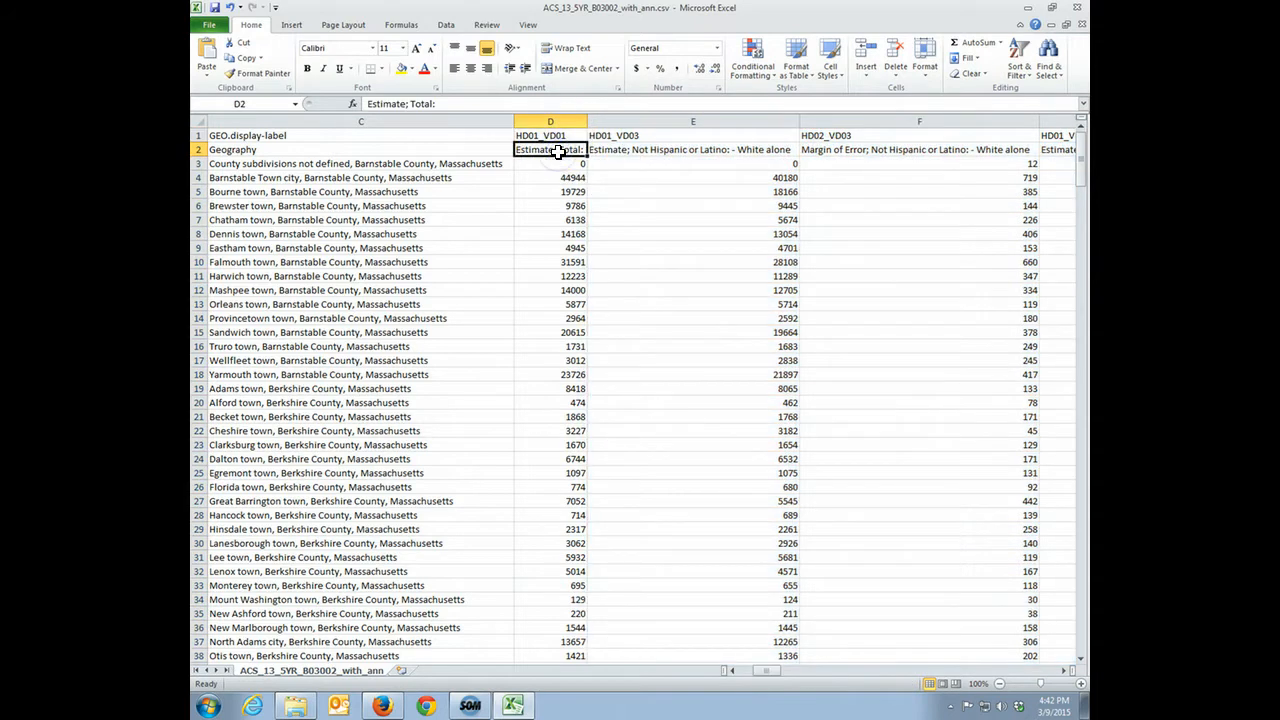
pyautogui.click(637, 150)
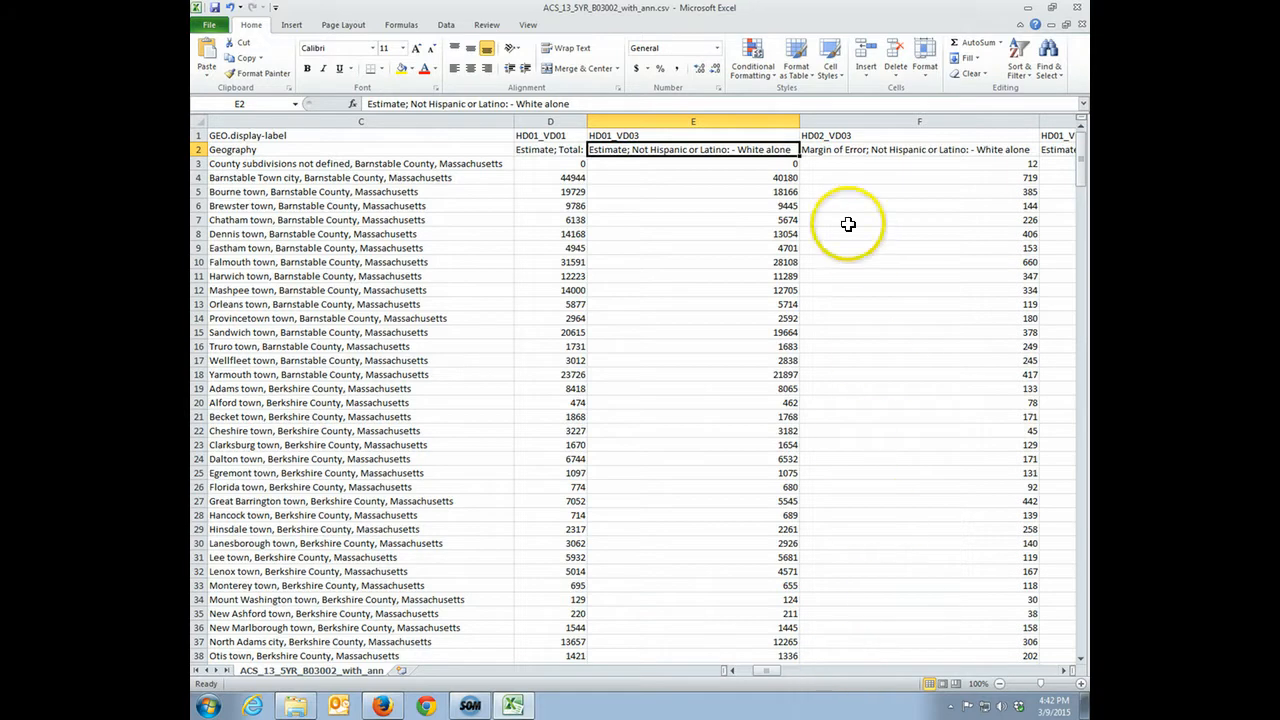
pyautogui.moveTo(846, 126); pyautogui.dragTo(875, 125)
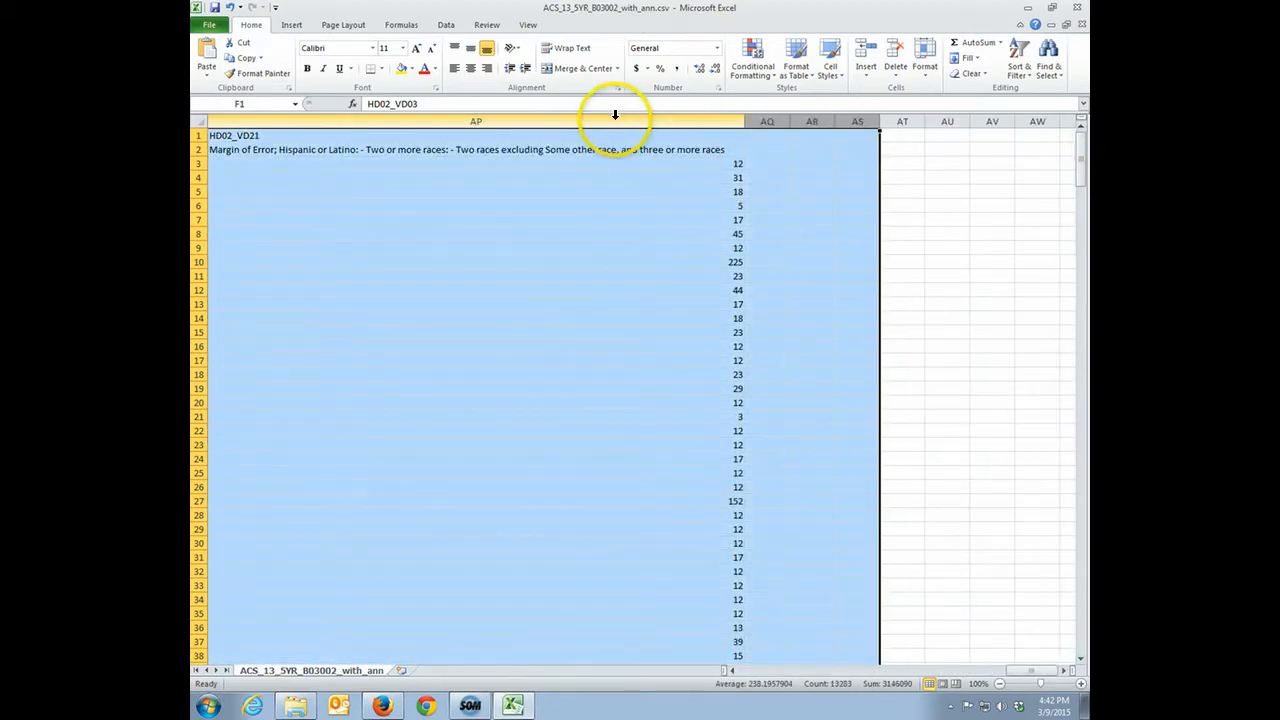
pyautogui.rightClick(615, 120)
pyautogui.click(648, 228)
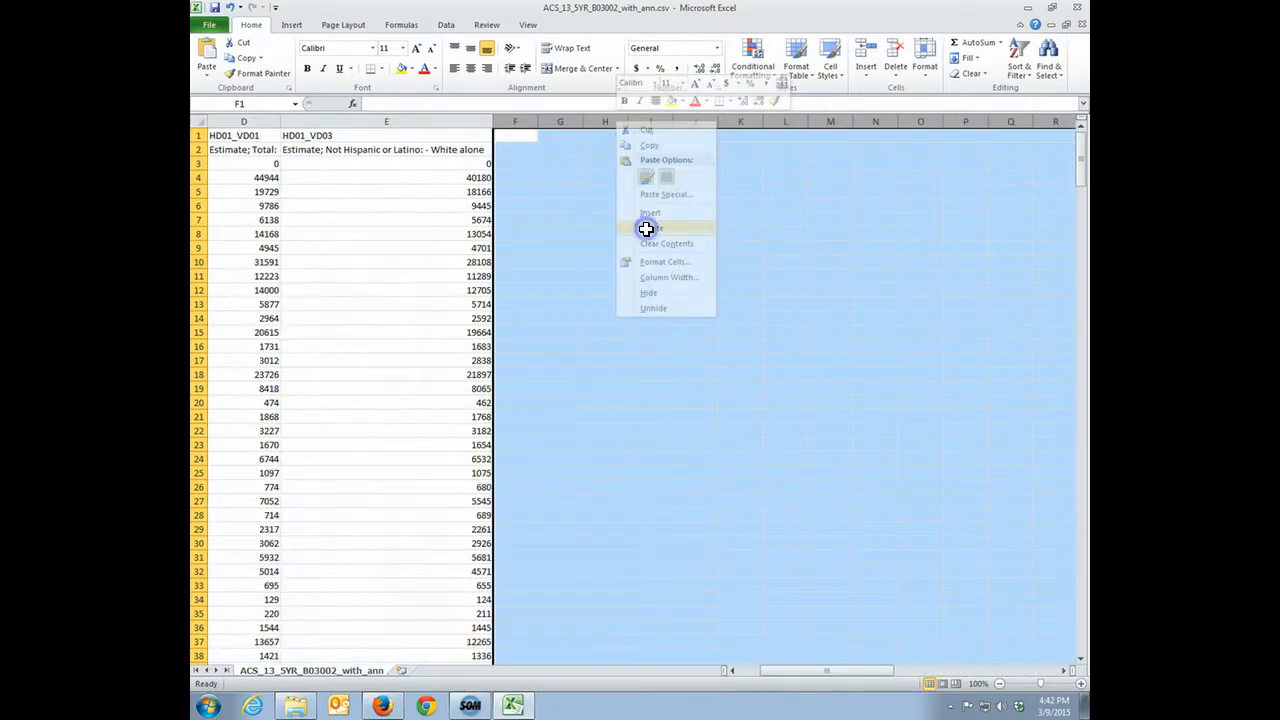
pyautogui.moveTo(826, 677); pyautogui.dragTo(771, 668)
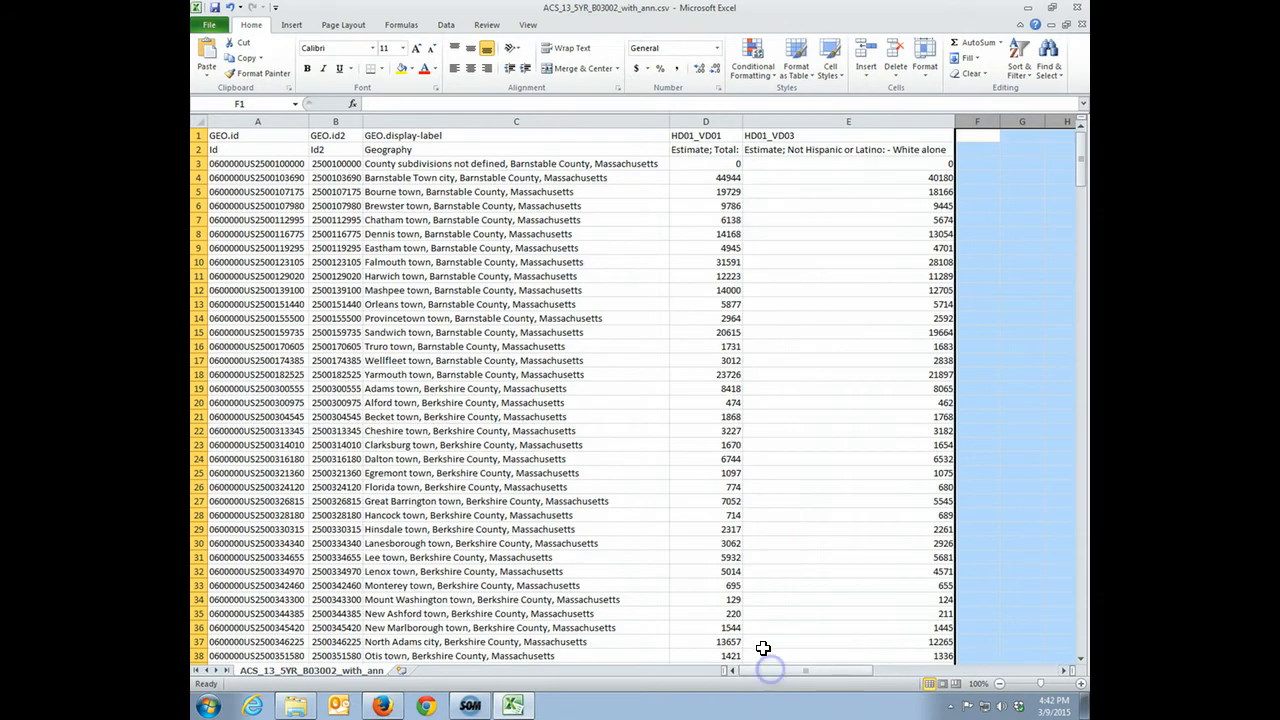
# Delete row 2 with the descriptive labels, leaving a single header row
pyautogui.click(469, 152)
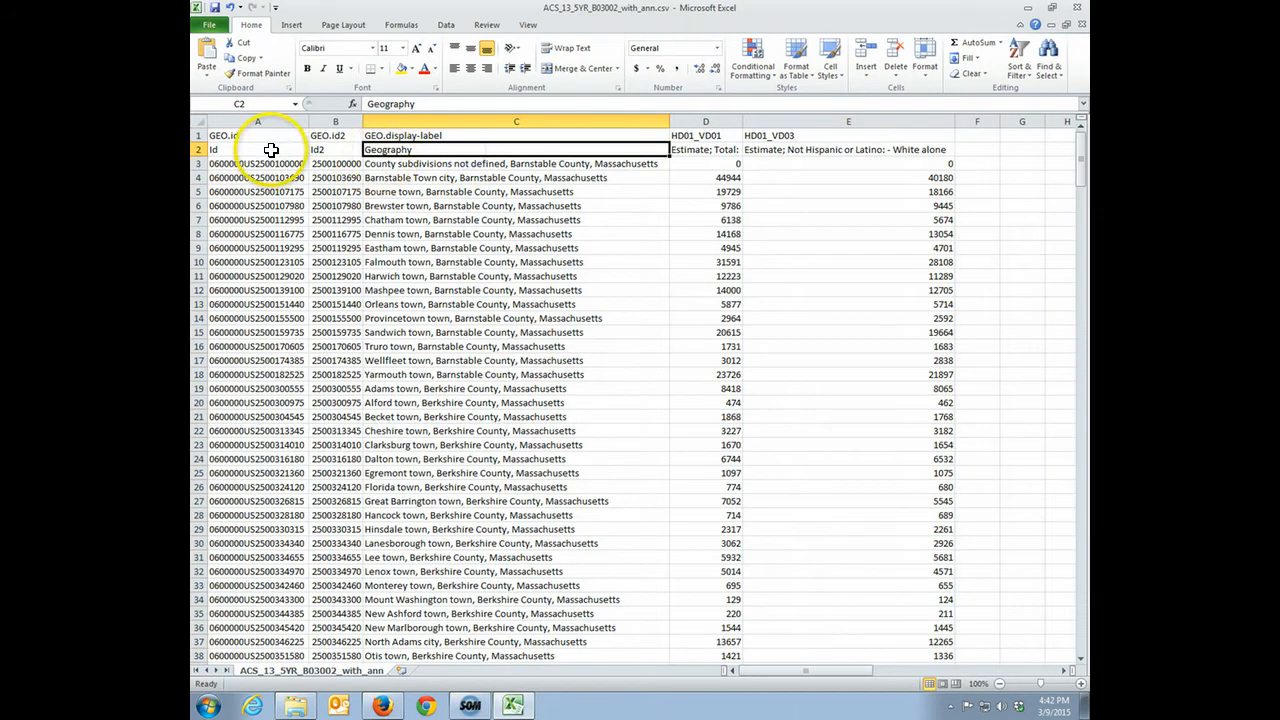
pyautogui.click(197, 149)
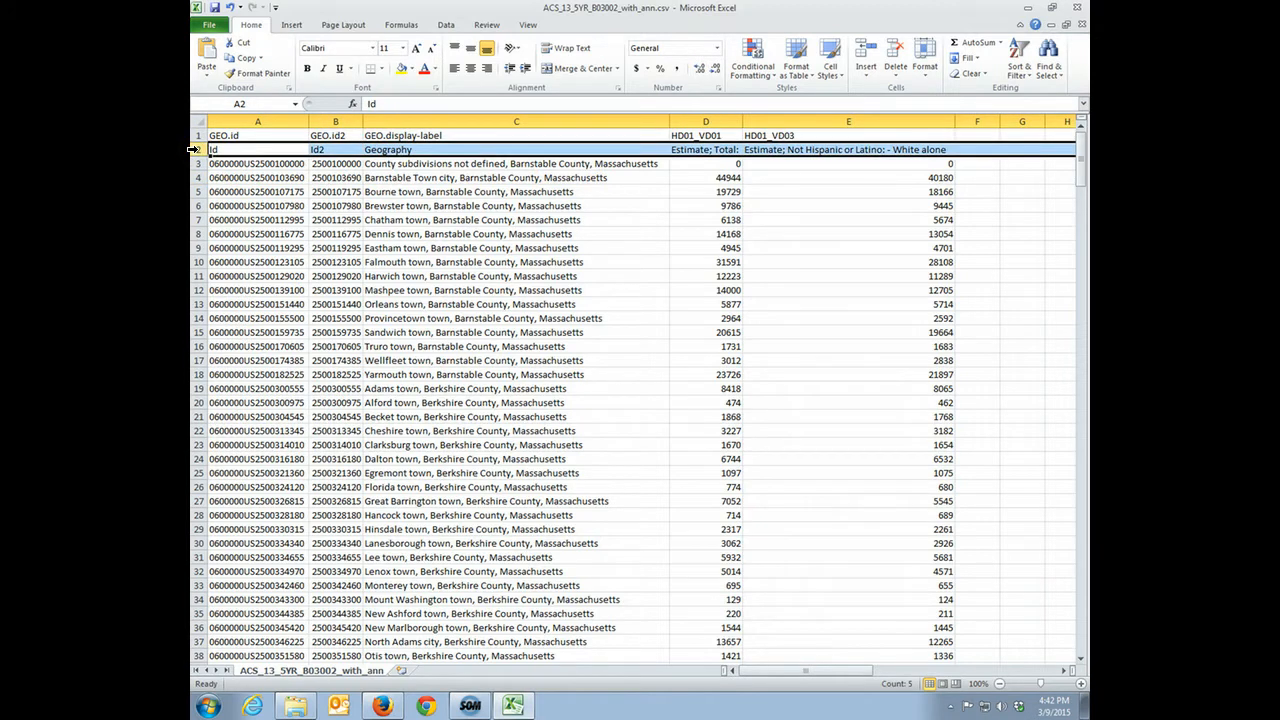
pyautogui.rightClick(197, 155)
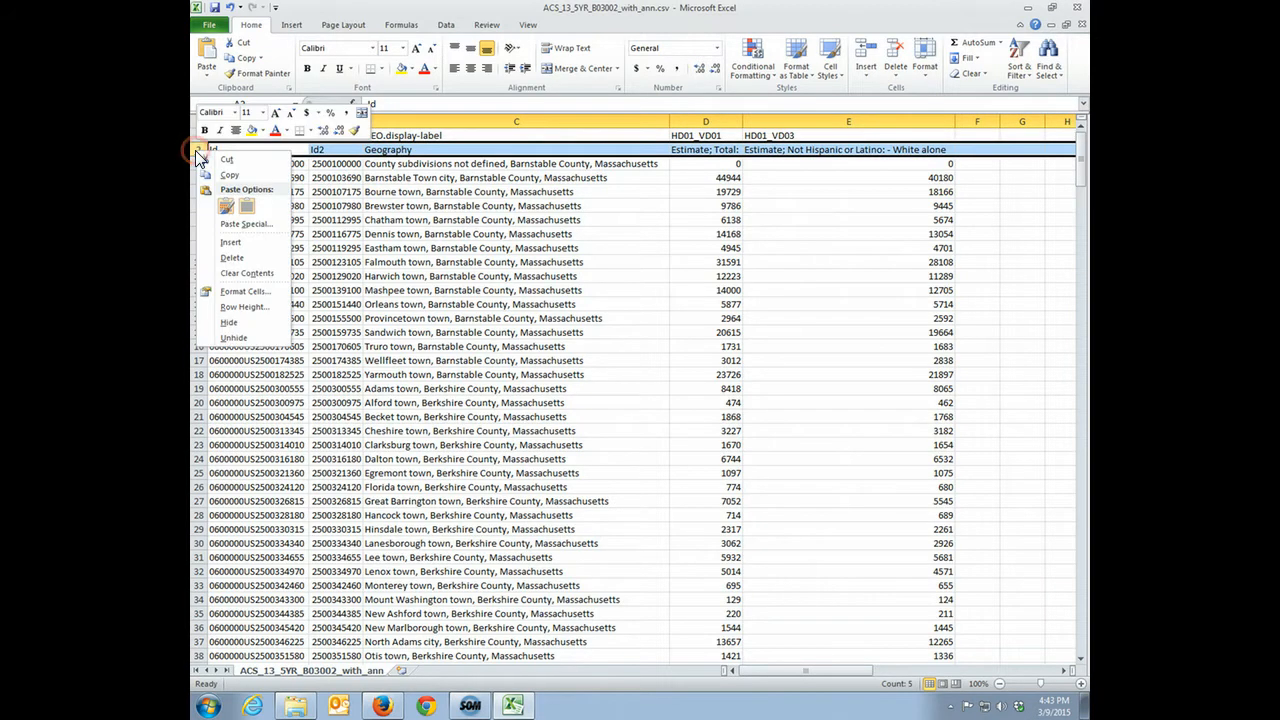
pyautogui.click(232, 259)
# Rename the headers in D1 and E1 to TotalPop and White, and autofit both columns
pyautogui.click(712, 134)
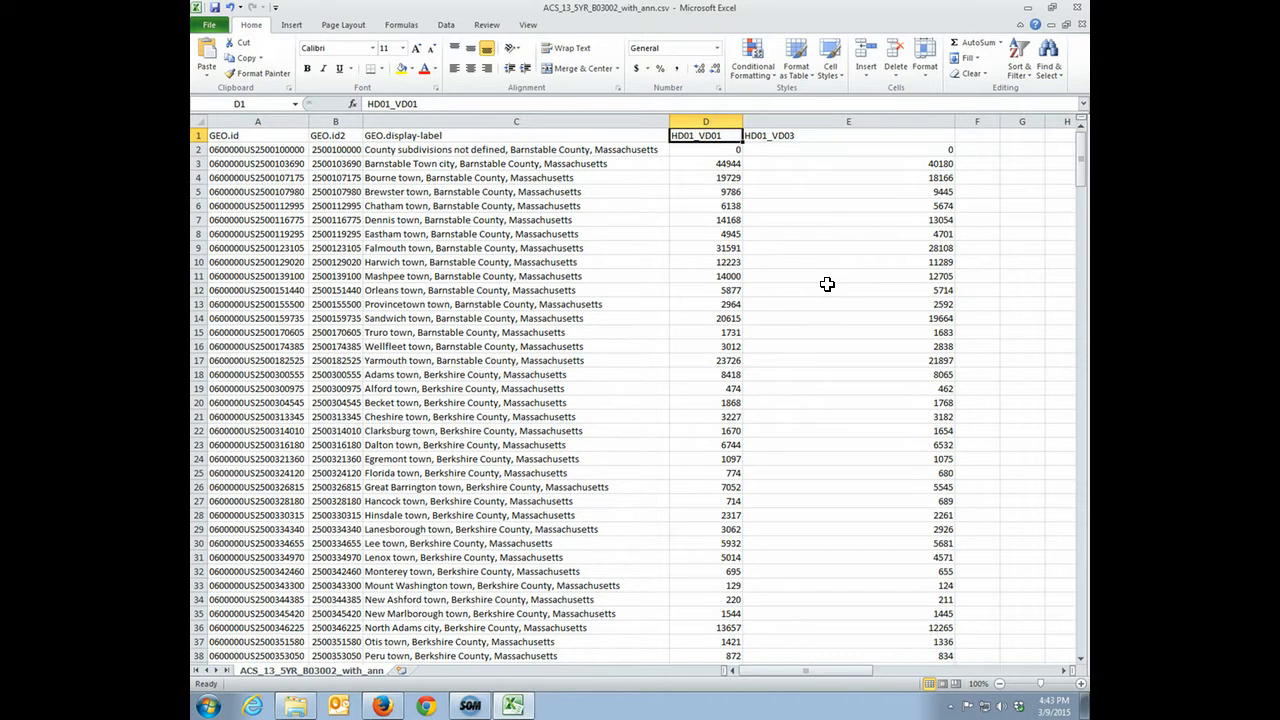
pyautogui.write('TotalPop')
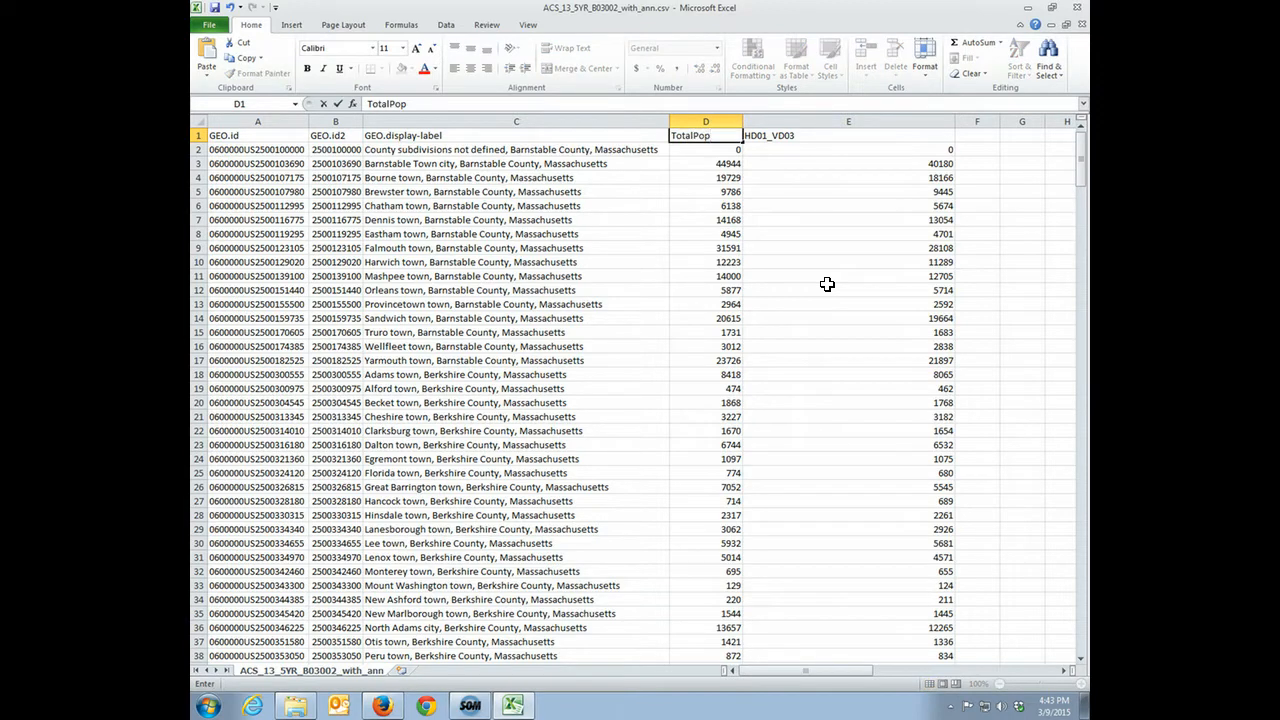
pyautogui.click(812, 136)
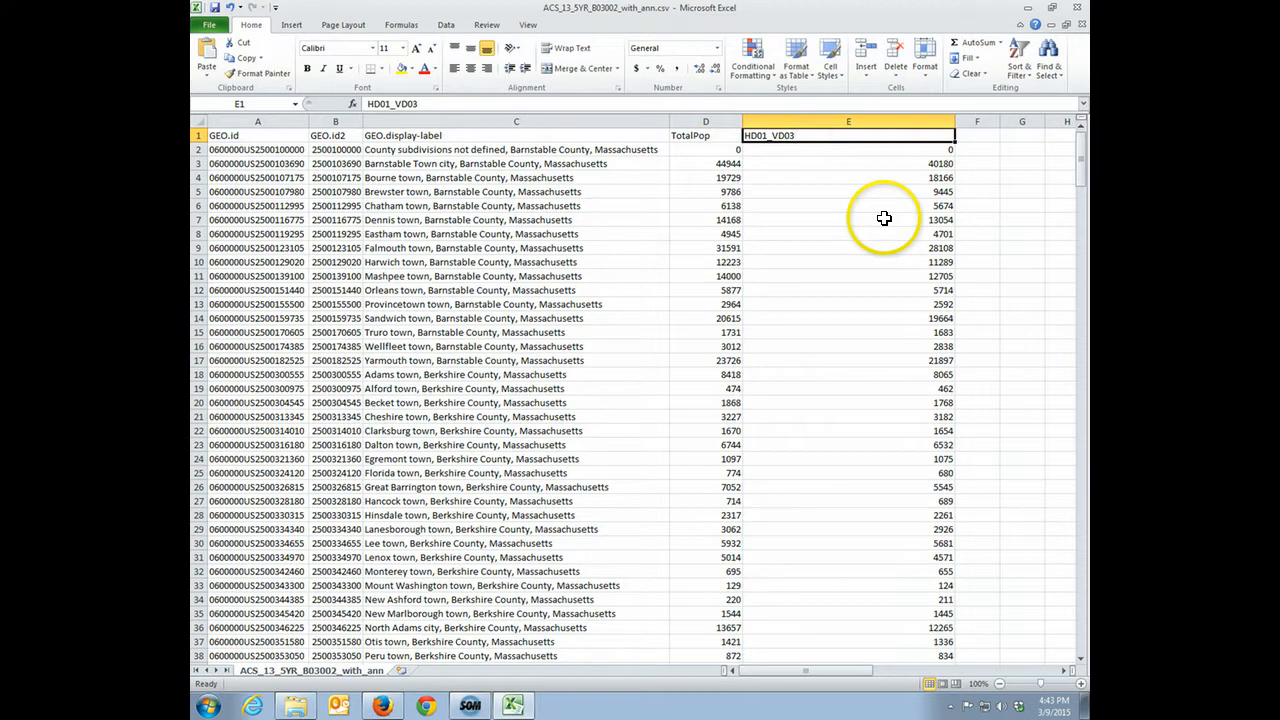
pyautogui.write('White')
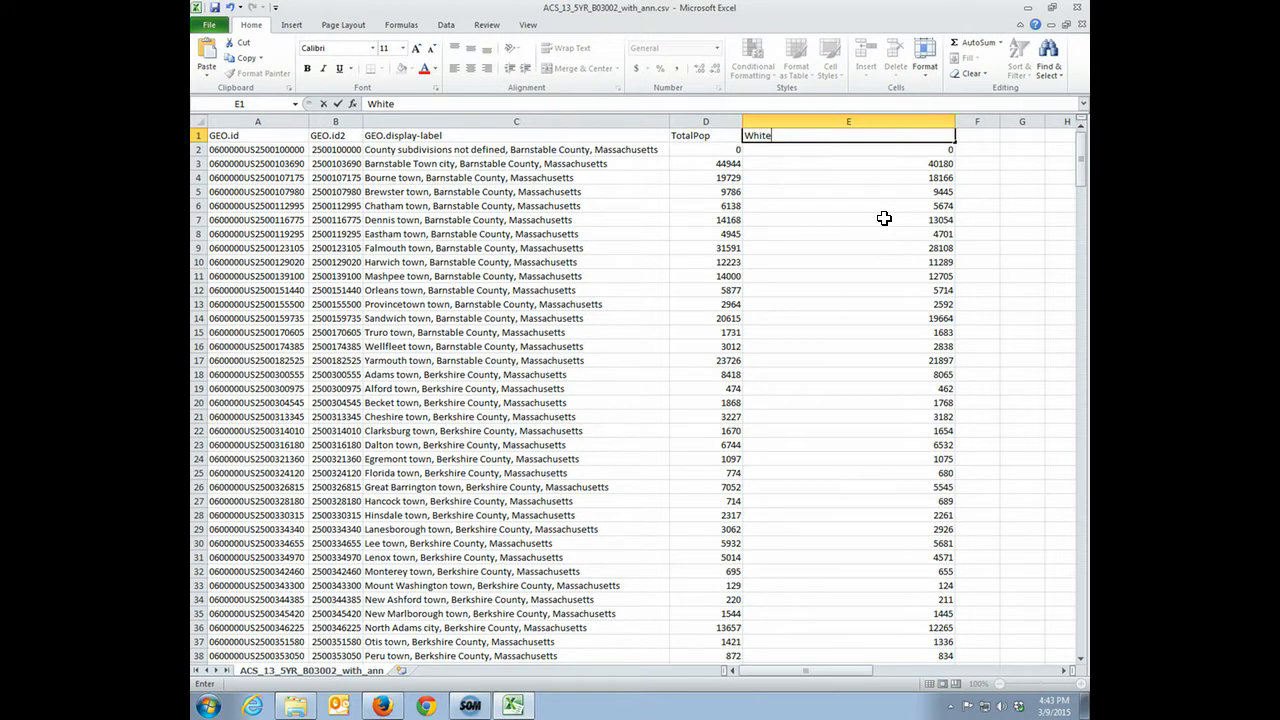
pyautogui.click(872, 150)
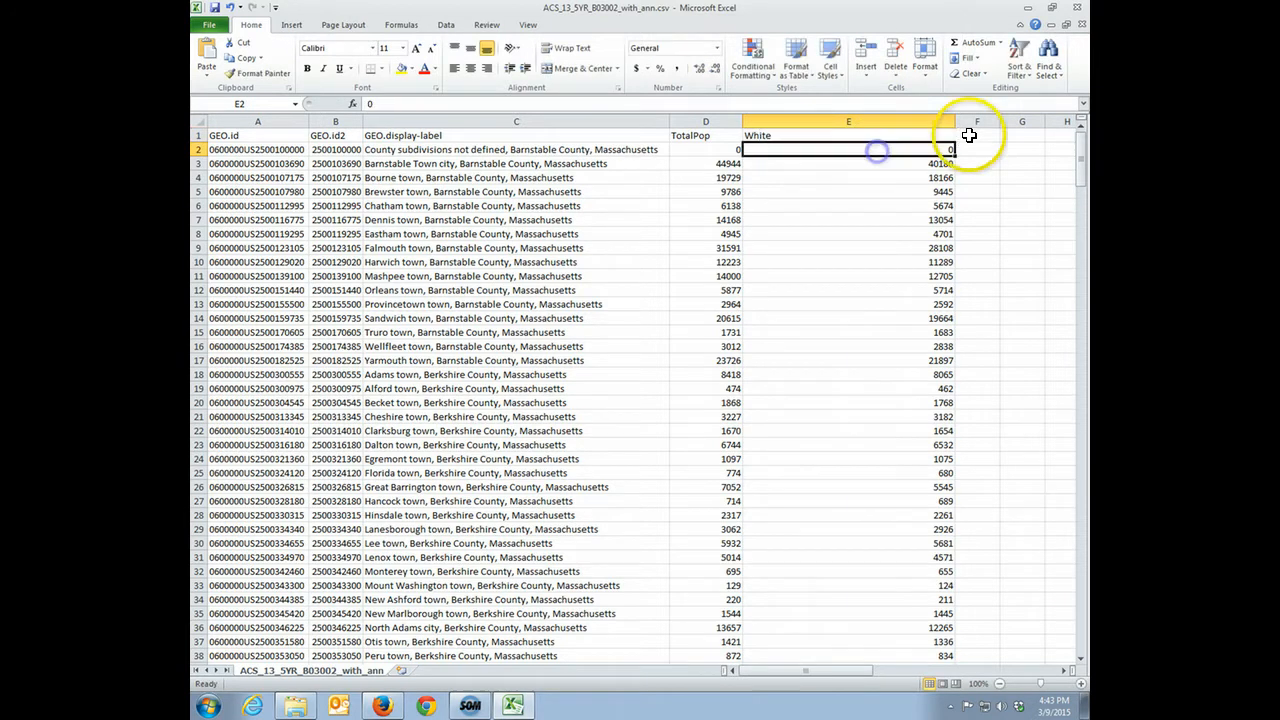
pyautogui.doubleClick(955, 123)
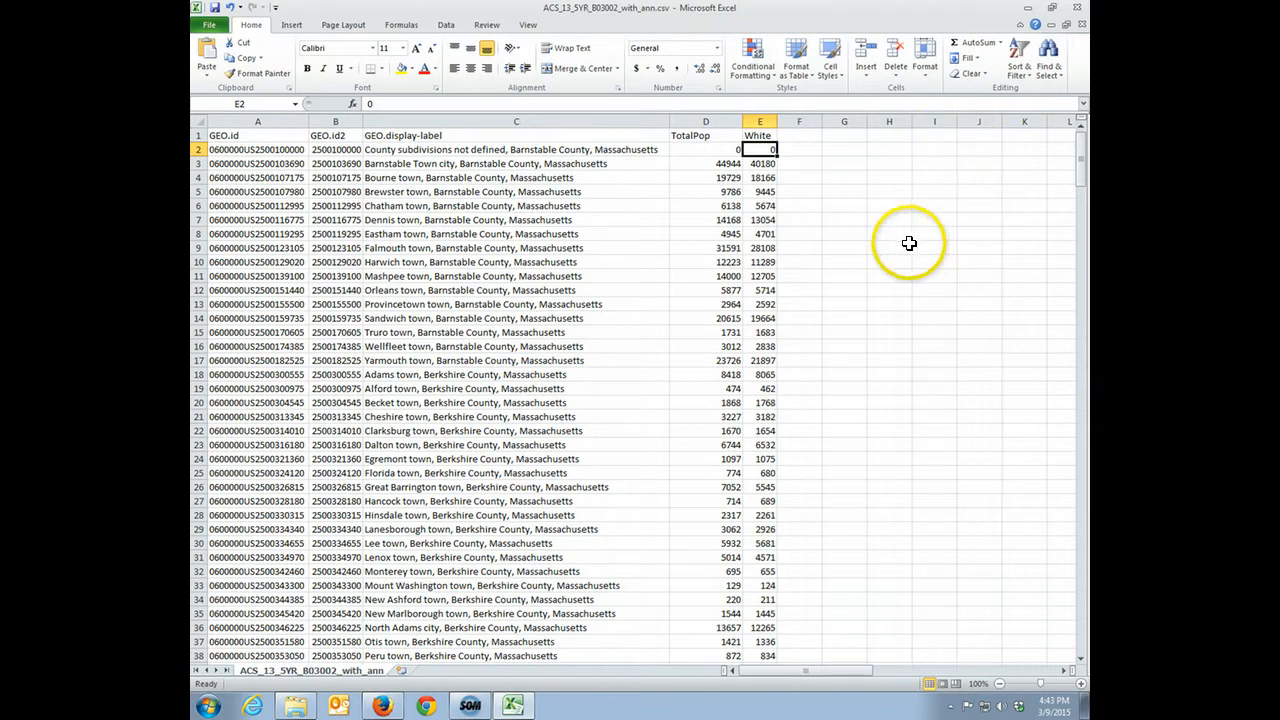
pyautogui.doubleClick(743, 123)
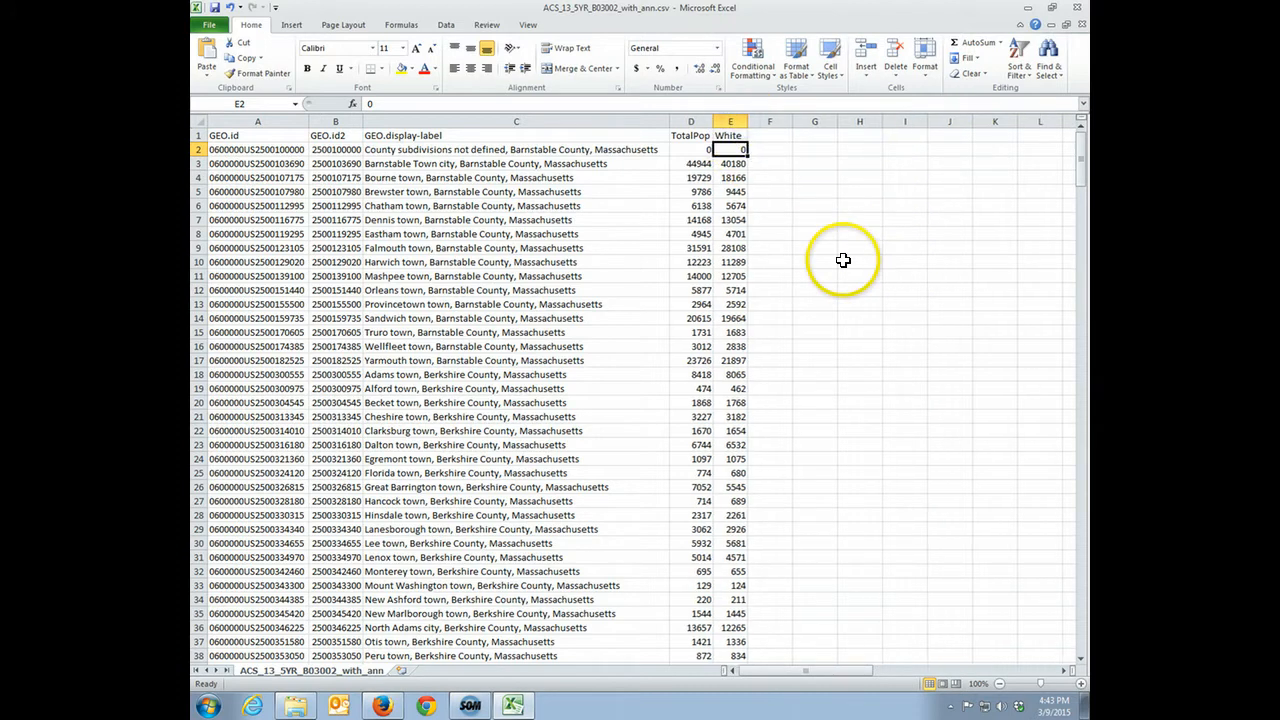
# Replace the periods with underscores in the first three headers, making them GEO_id, GEO_id2 and GEO_display-label
pyautogui.doubleClick(232, 135)
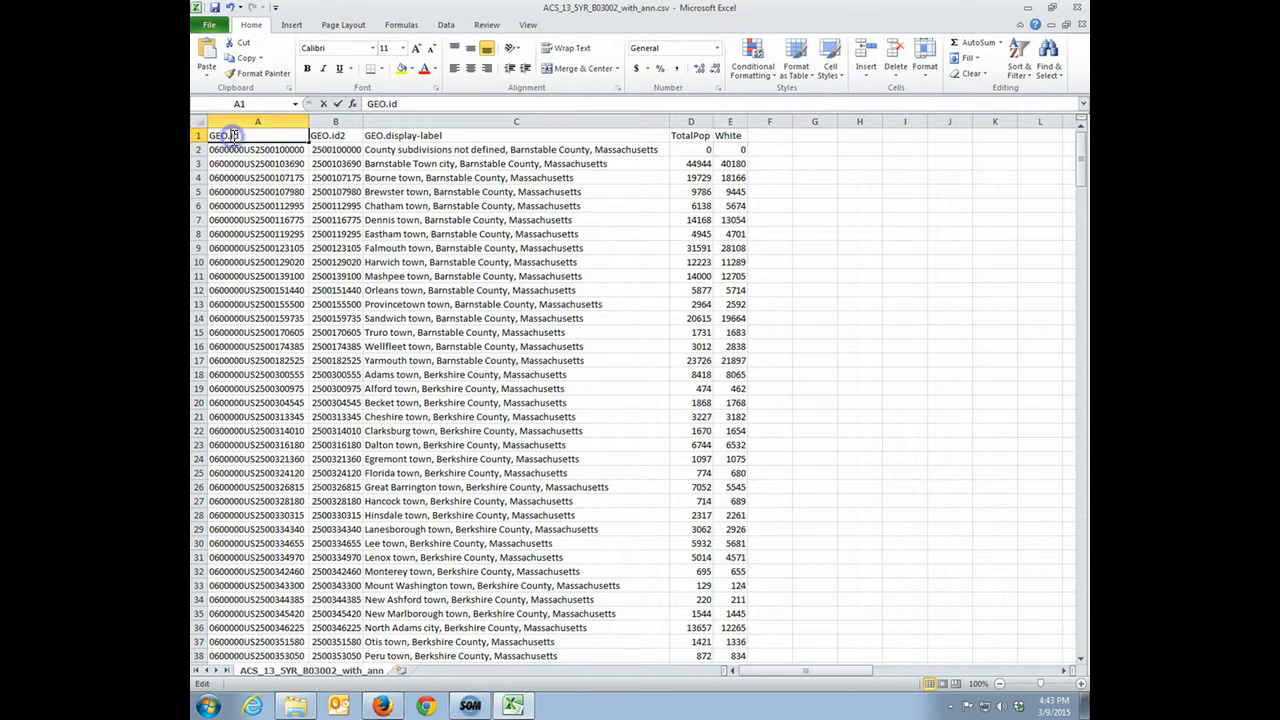
pyautogui.click(309, 211)
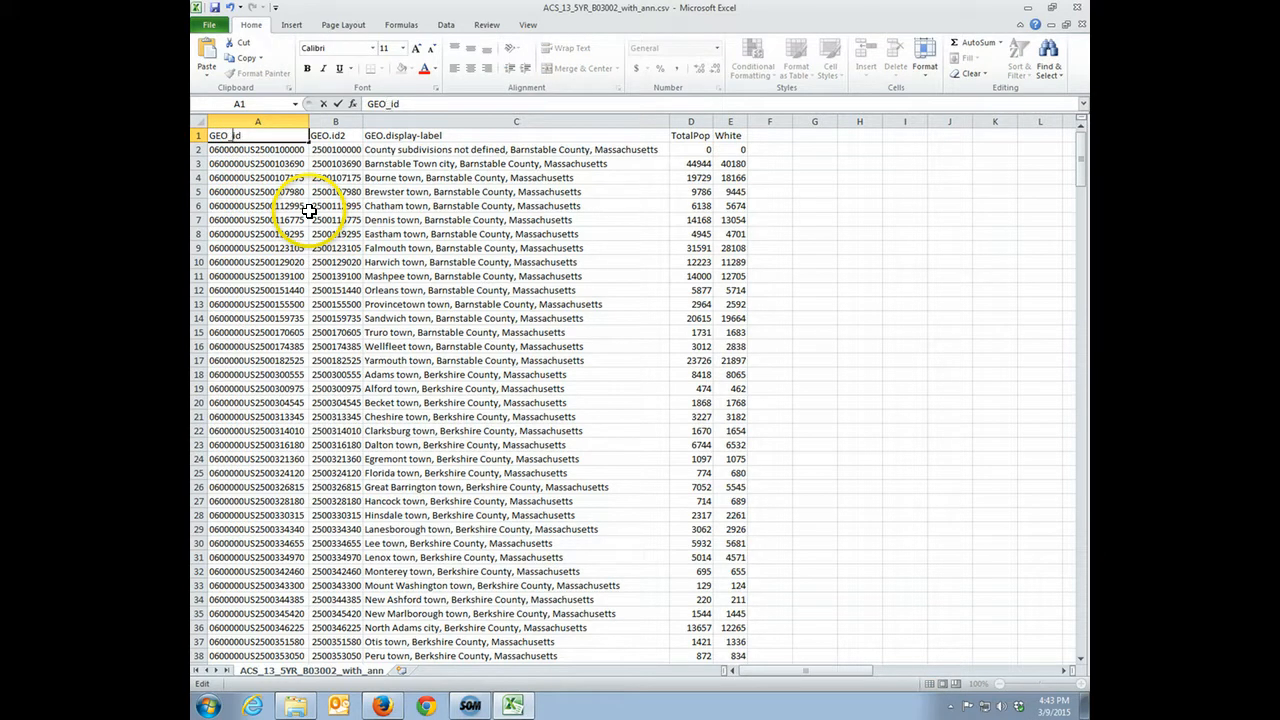
pyautogui.doubleClick(330, 135)
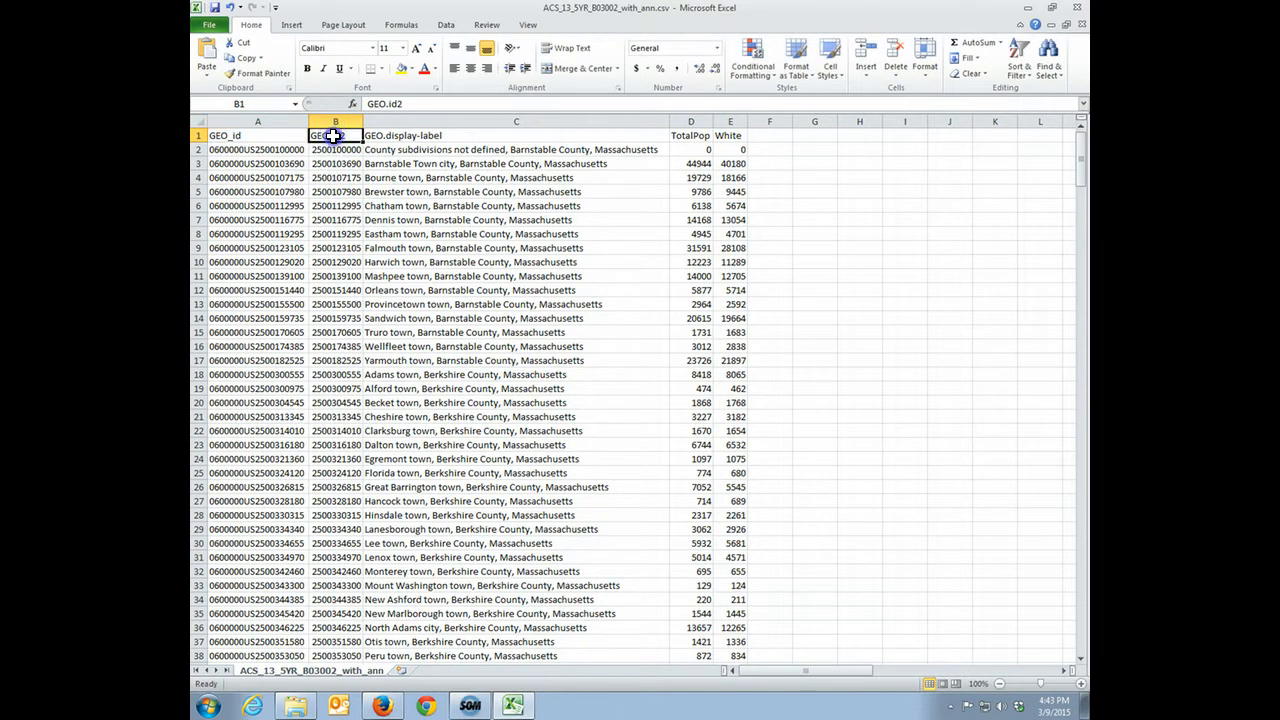
pyautogui.doubleClick(386, 133)
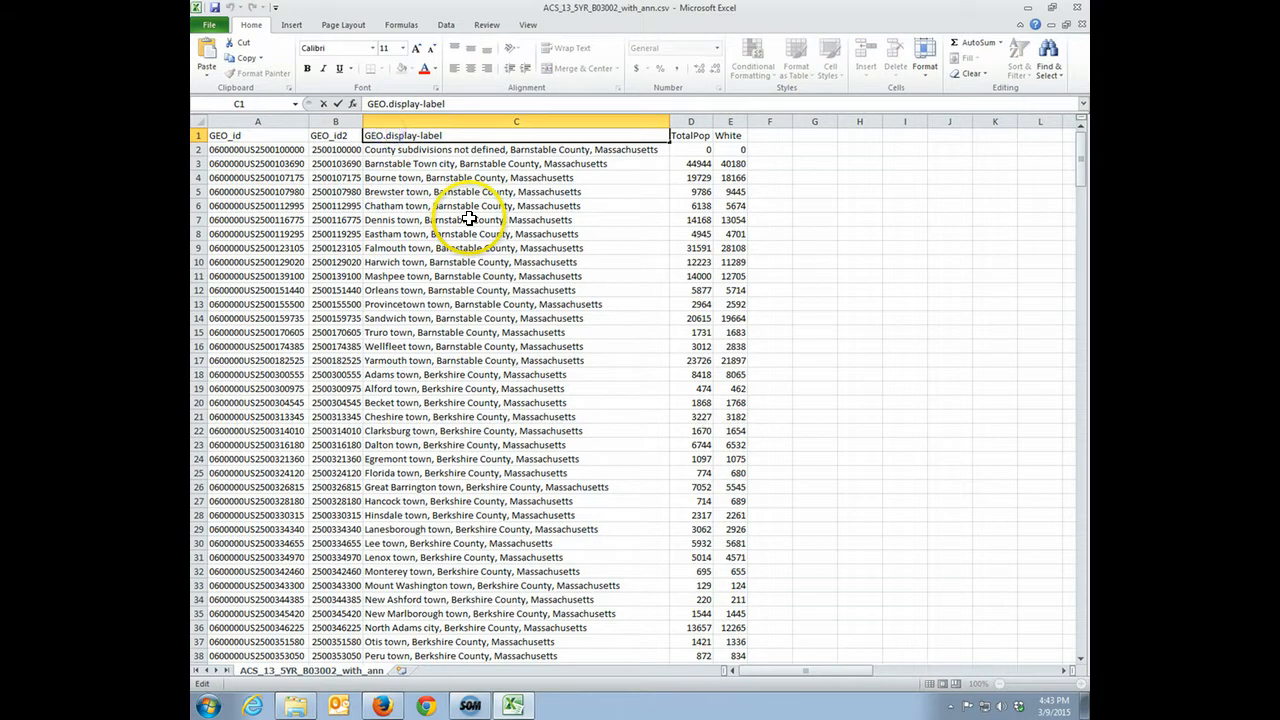
pyautogui.press('Return')
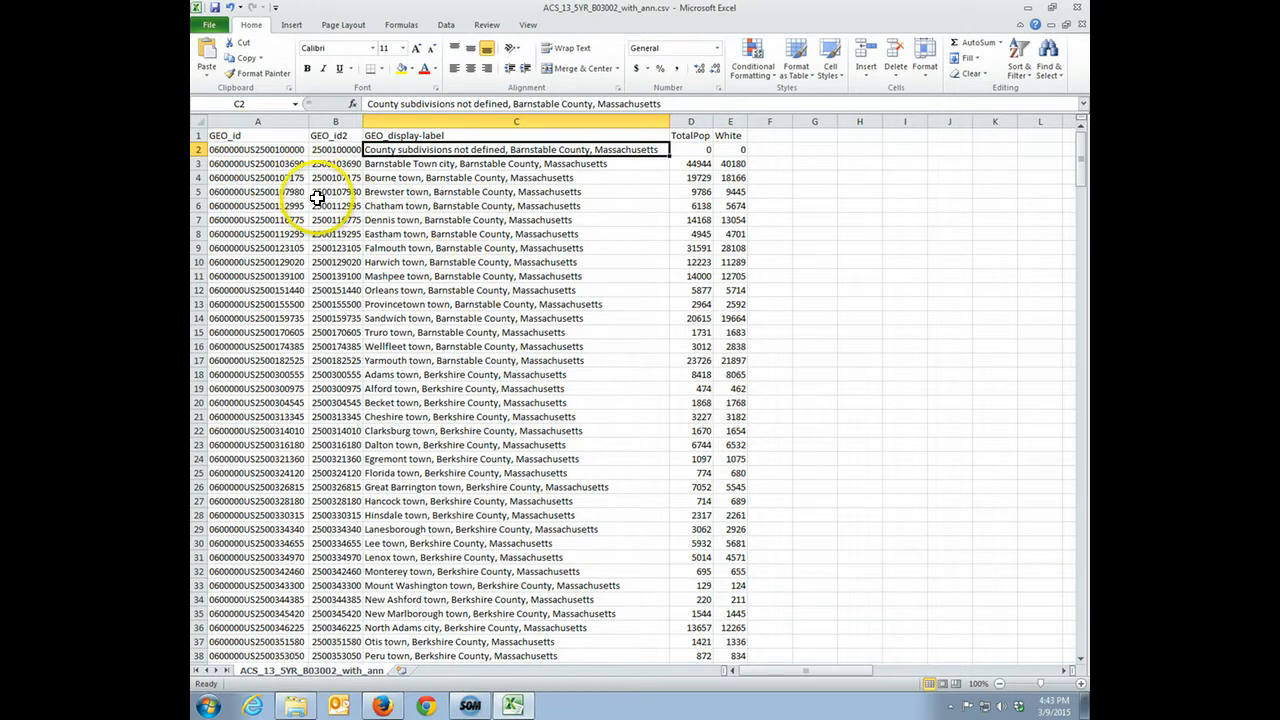
pyautogui.click(257, 135)
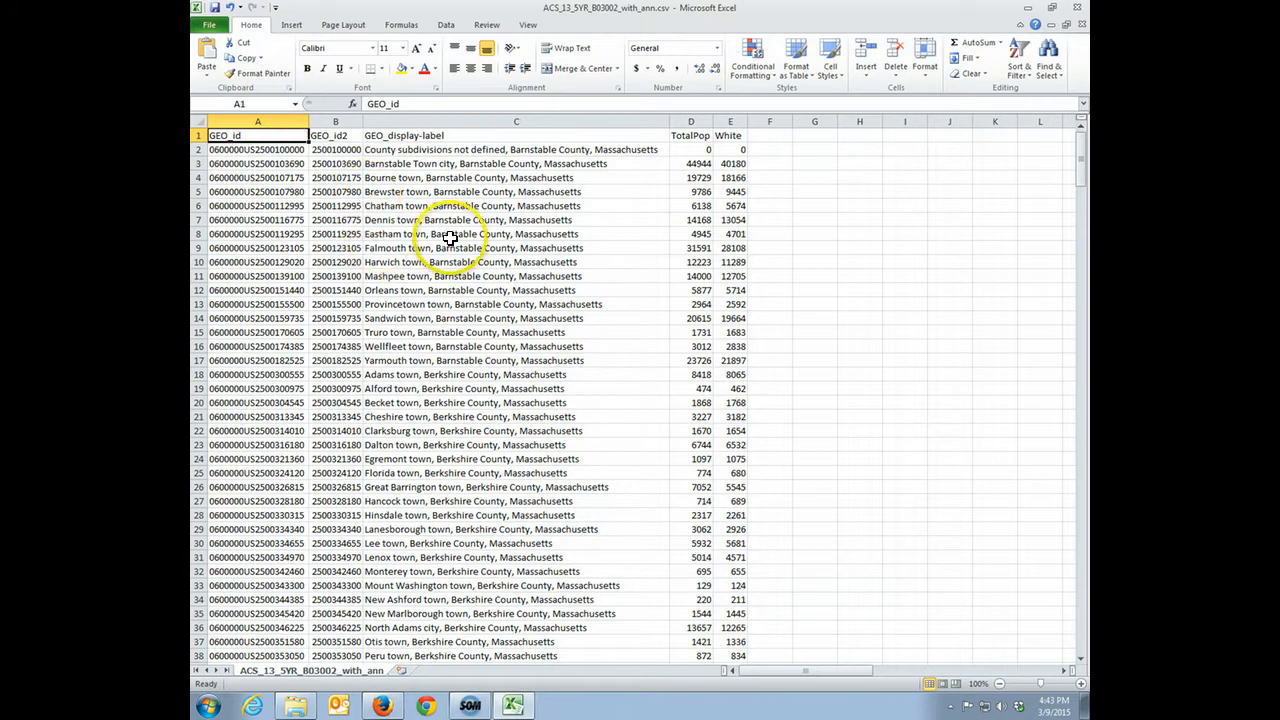
# Save the cleaned table in the ACSrace folder as ACS_13_5YR_B03002_with_ann2.csv, keeping the comma-delimited CSV format
pyautogui.click(210, 25)
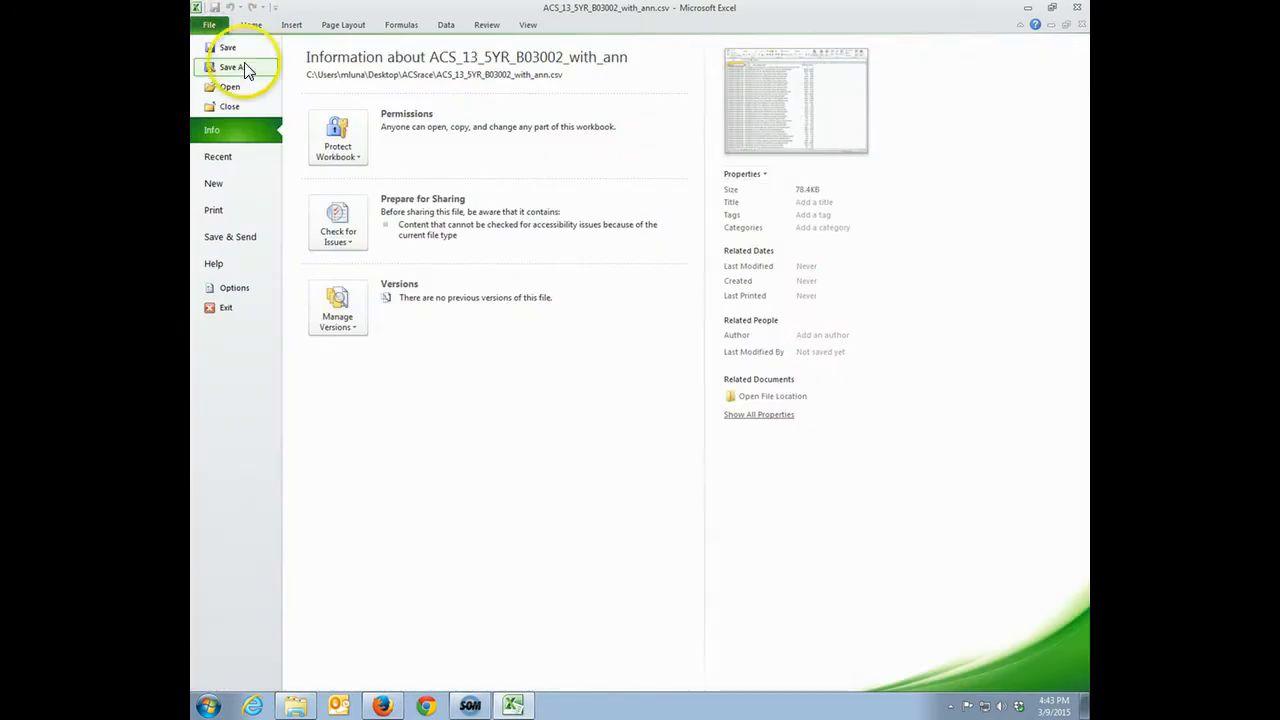
pyautogui.click(240, 67)
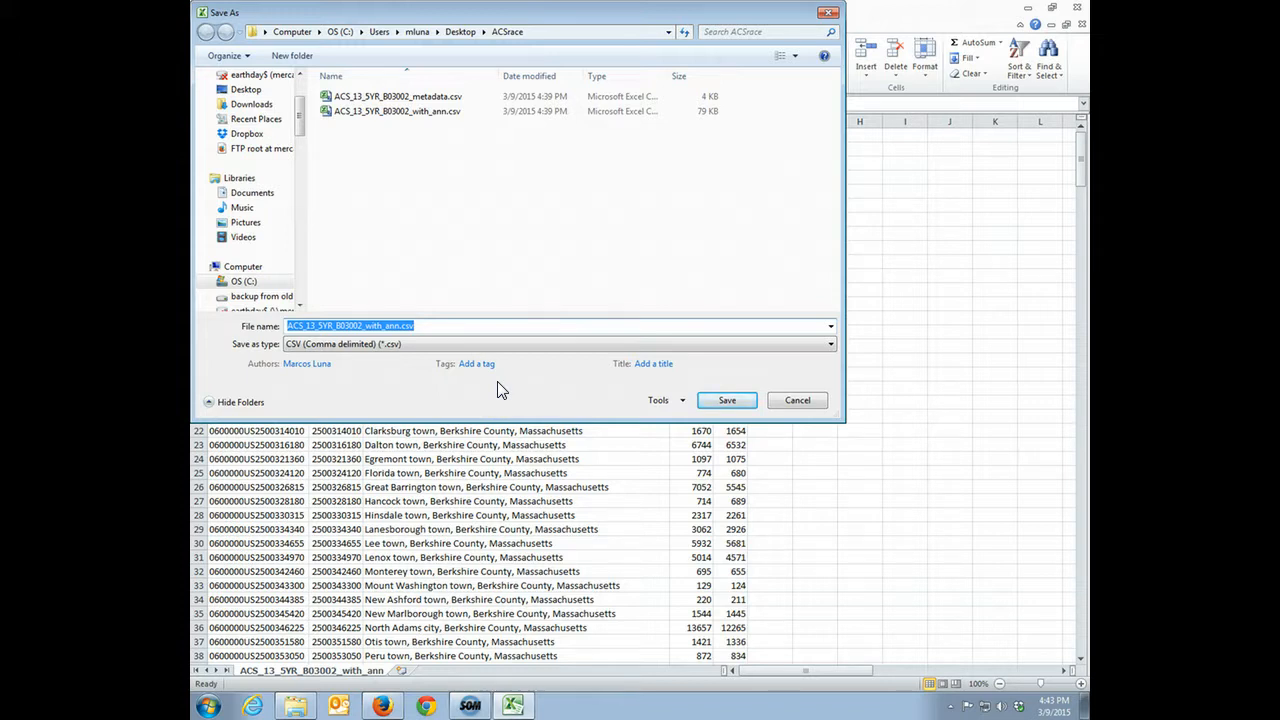
pyautogui.click(428, 392)
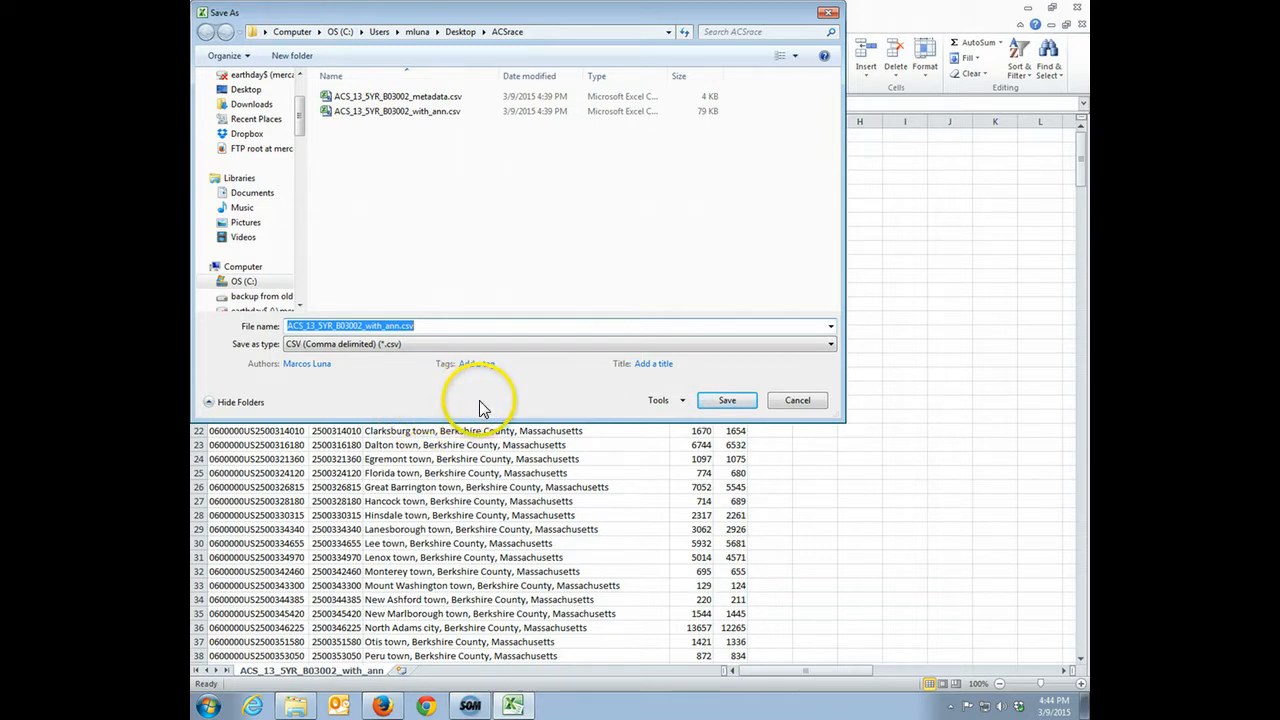
pyautogui.click(399, 325)
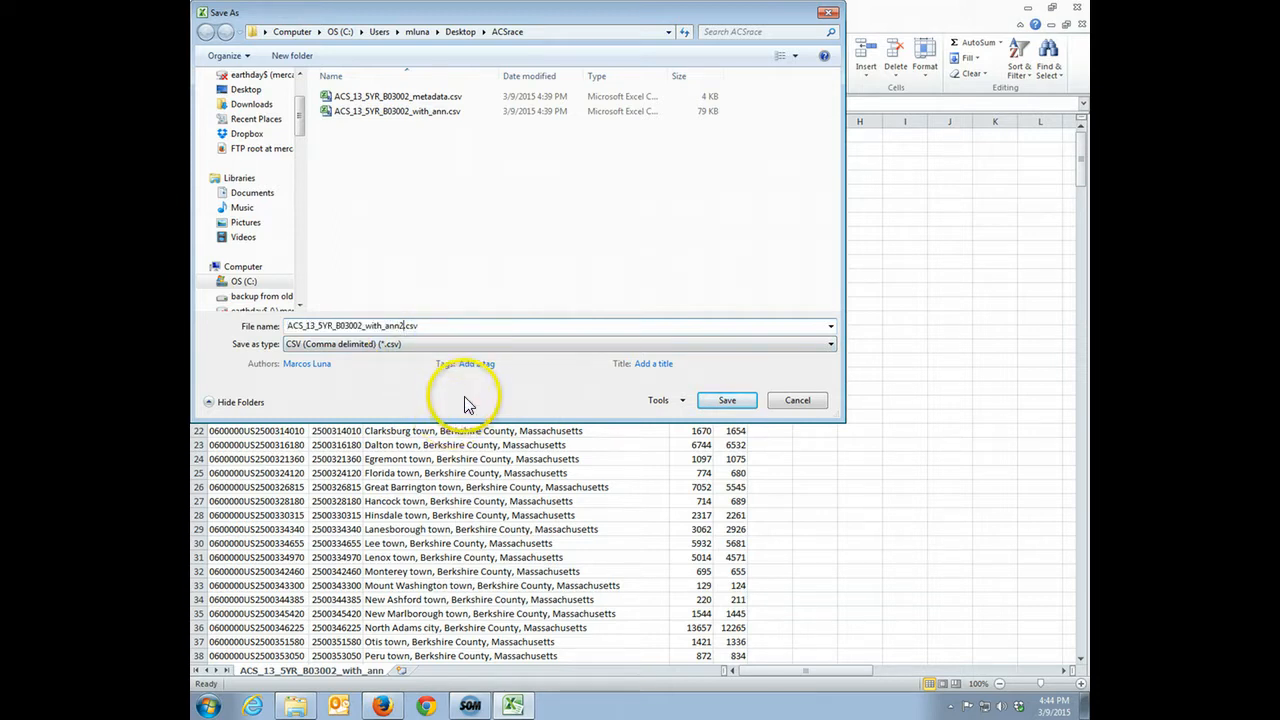
pyautogui.click(724, 402)
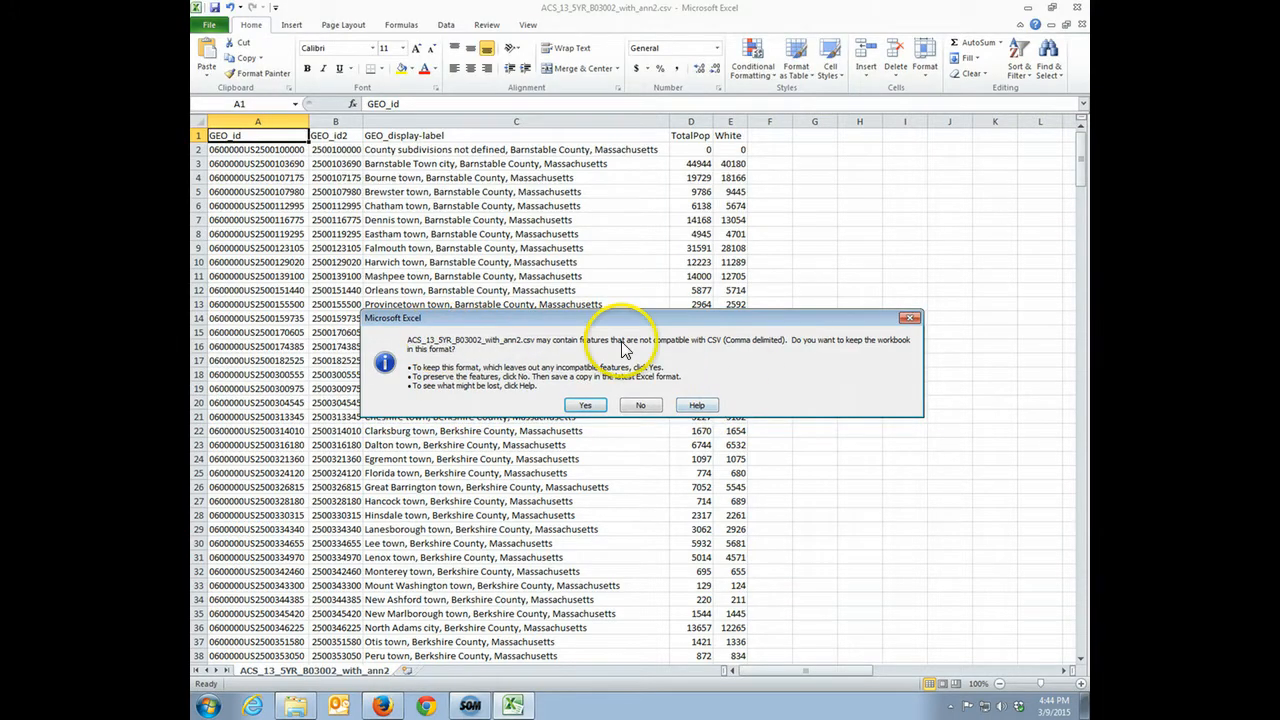
pyautogui.click(585, 405)
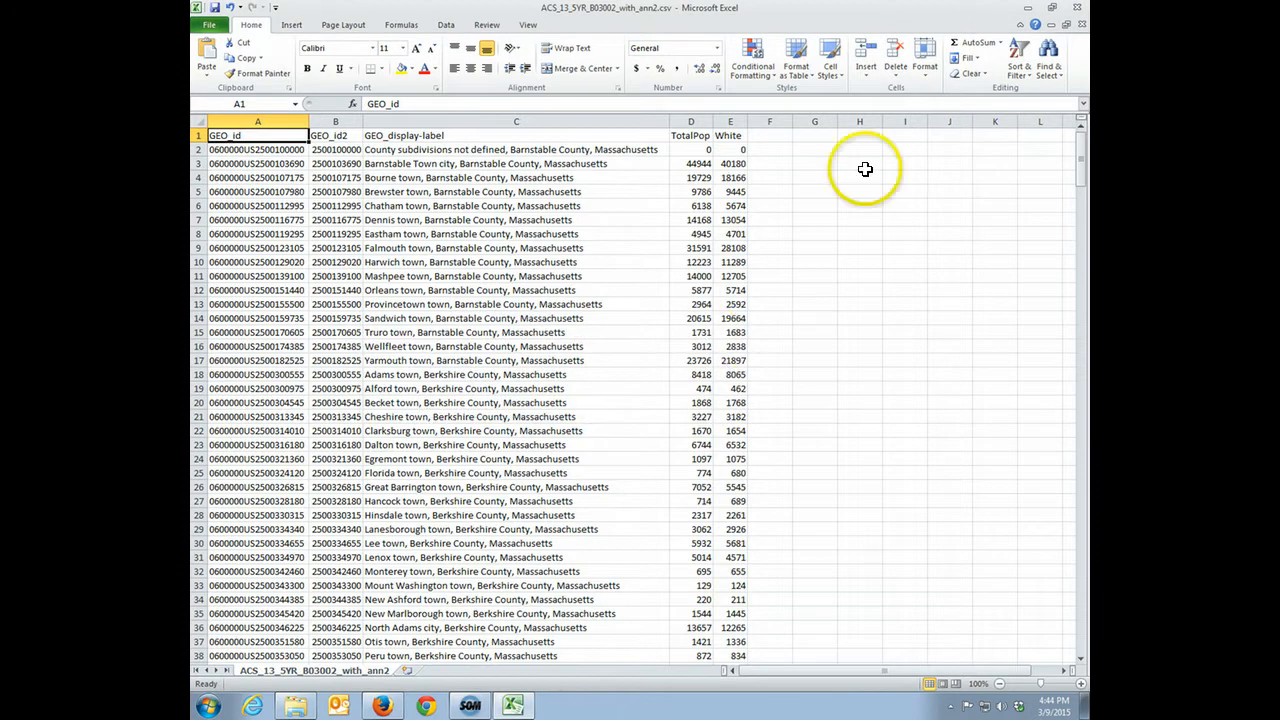
# Close Excel without saving again and preview ACS_13_5YR_B03002_with_ann2.csv in the ACSrace folder
pyautogui.click(1083, 8)
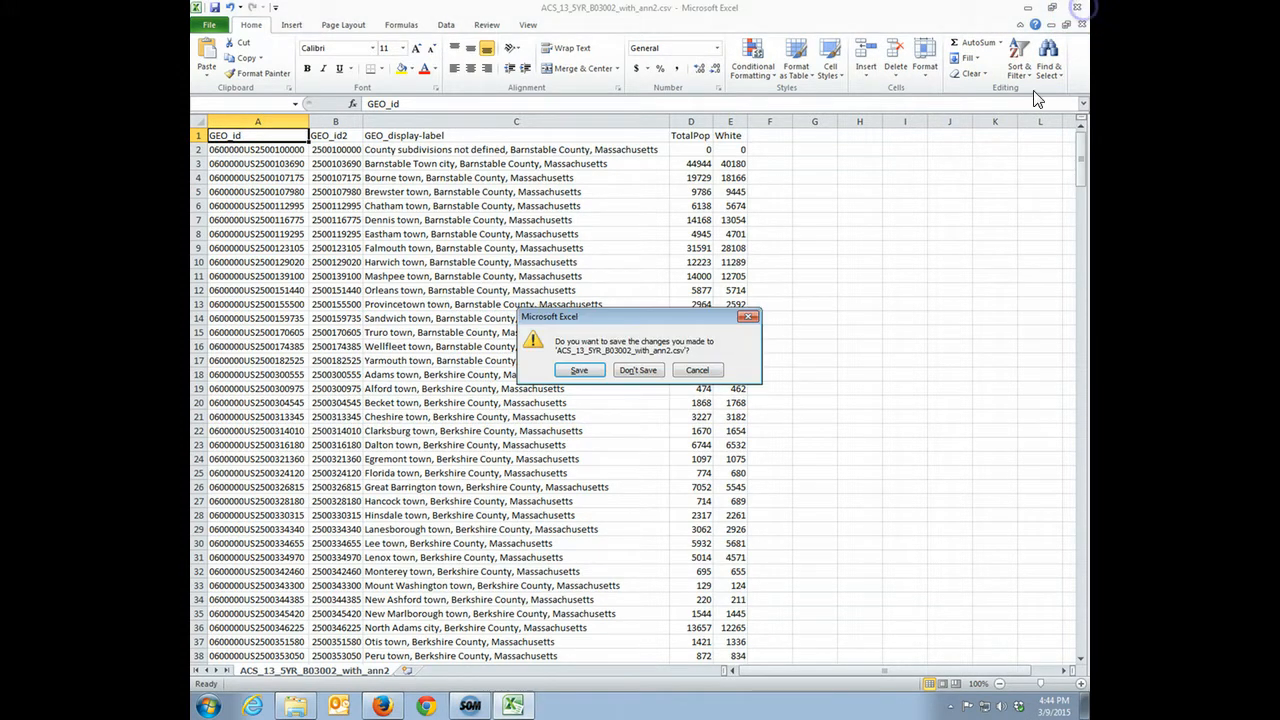
pyautogui.click(637, 370)
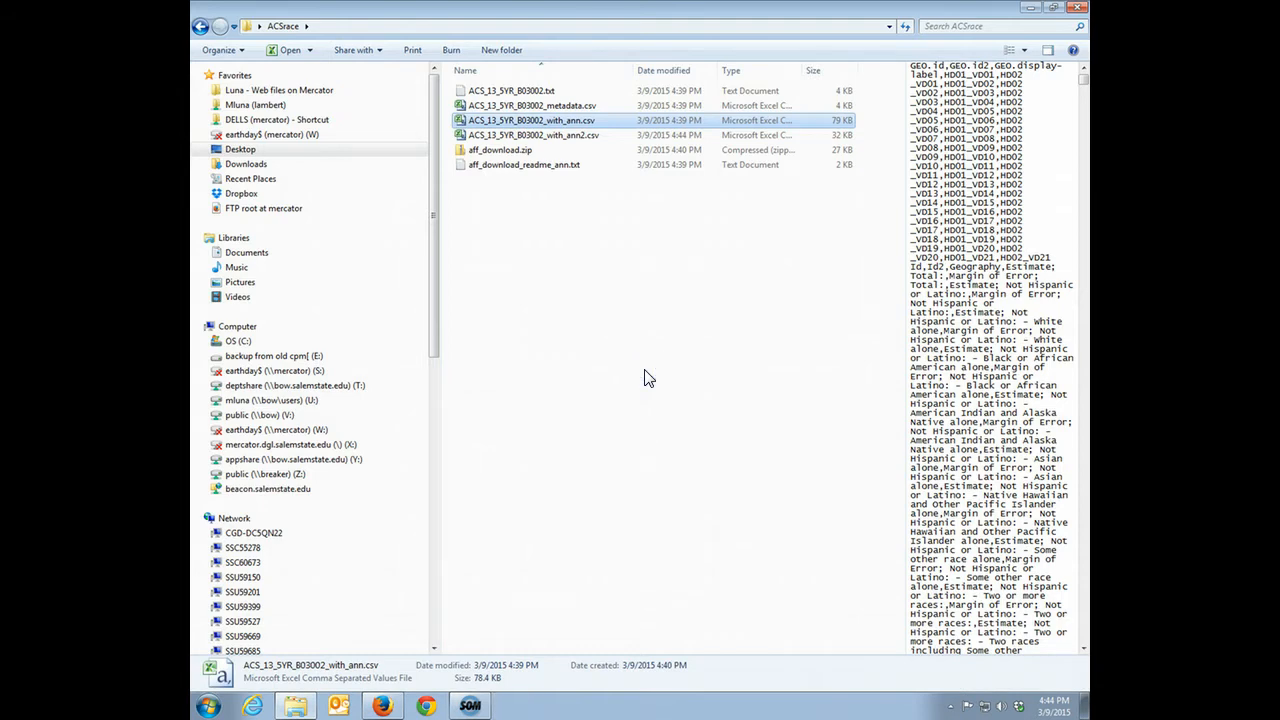
pyautogui.click(565, 212)
pyautogui.click(563, 134)
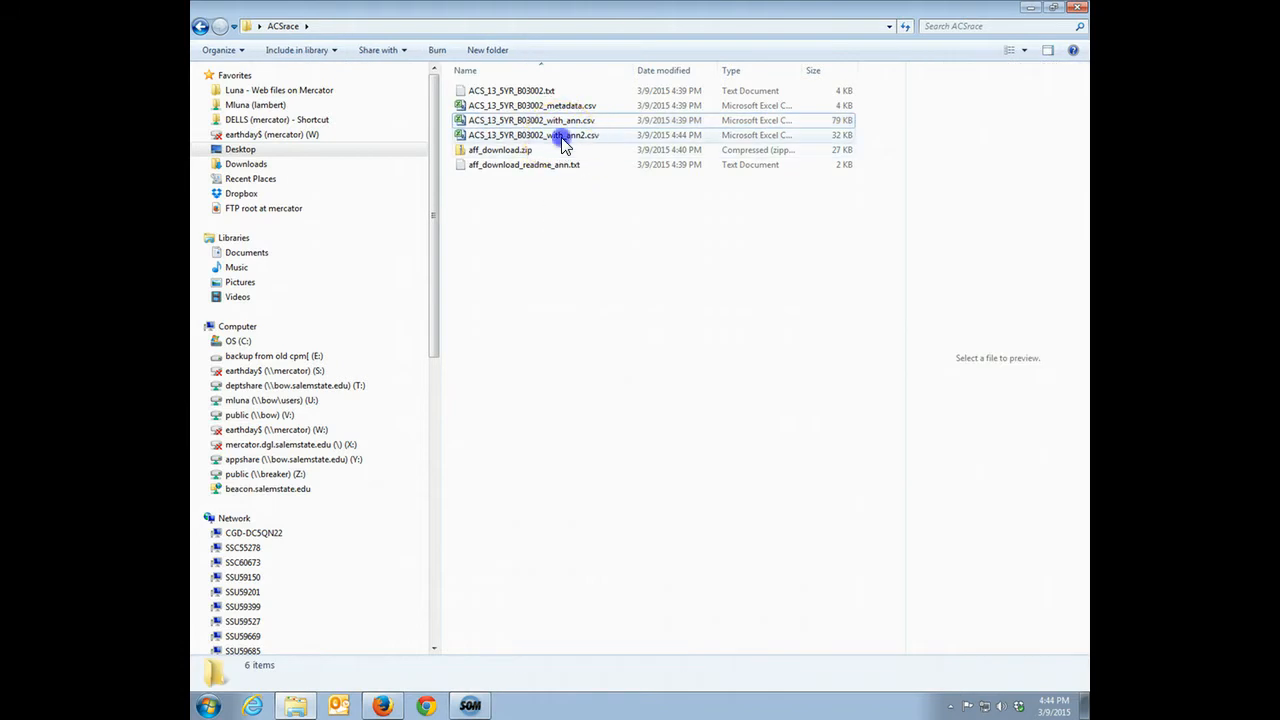
pyautogui.click(564, 250)
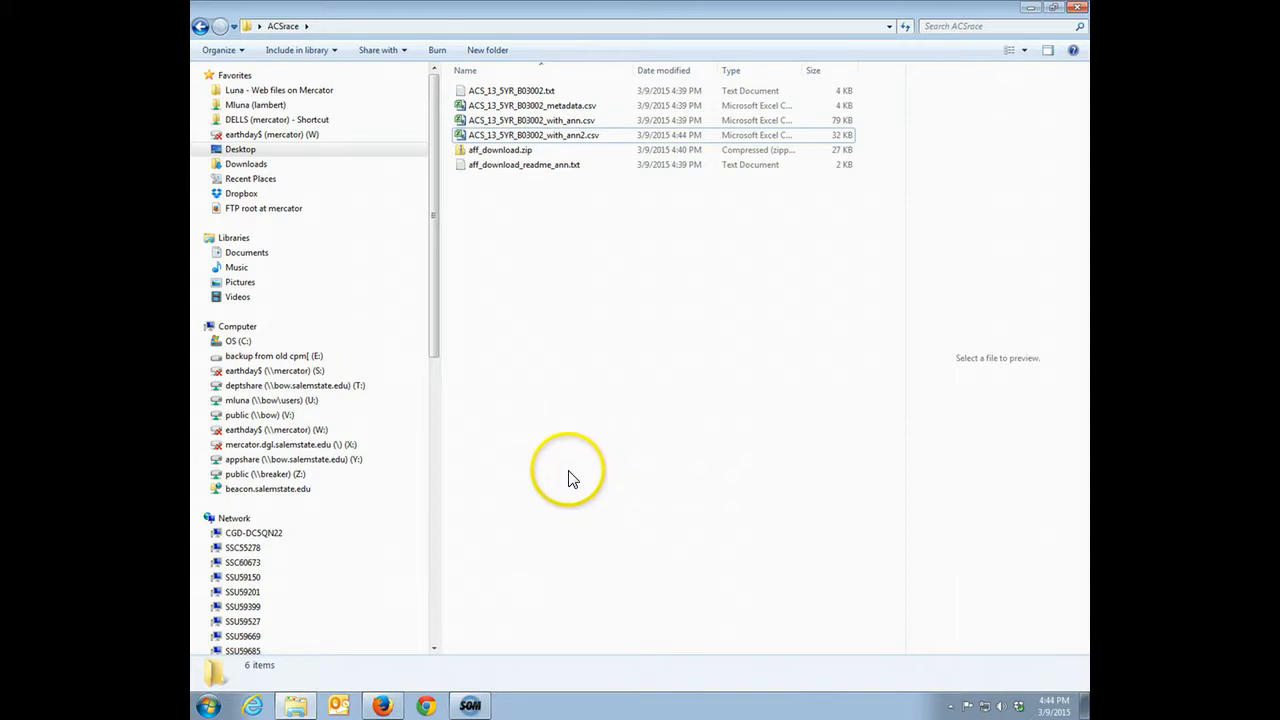
# Switch to Firefox and bring up the MassGIS page on datalayers from the 2010 U.S. Census
pyautogui.click(383, 705)
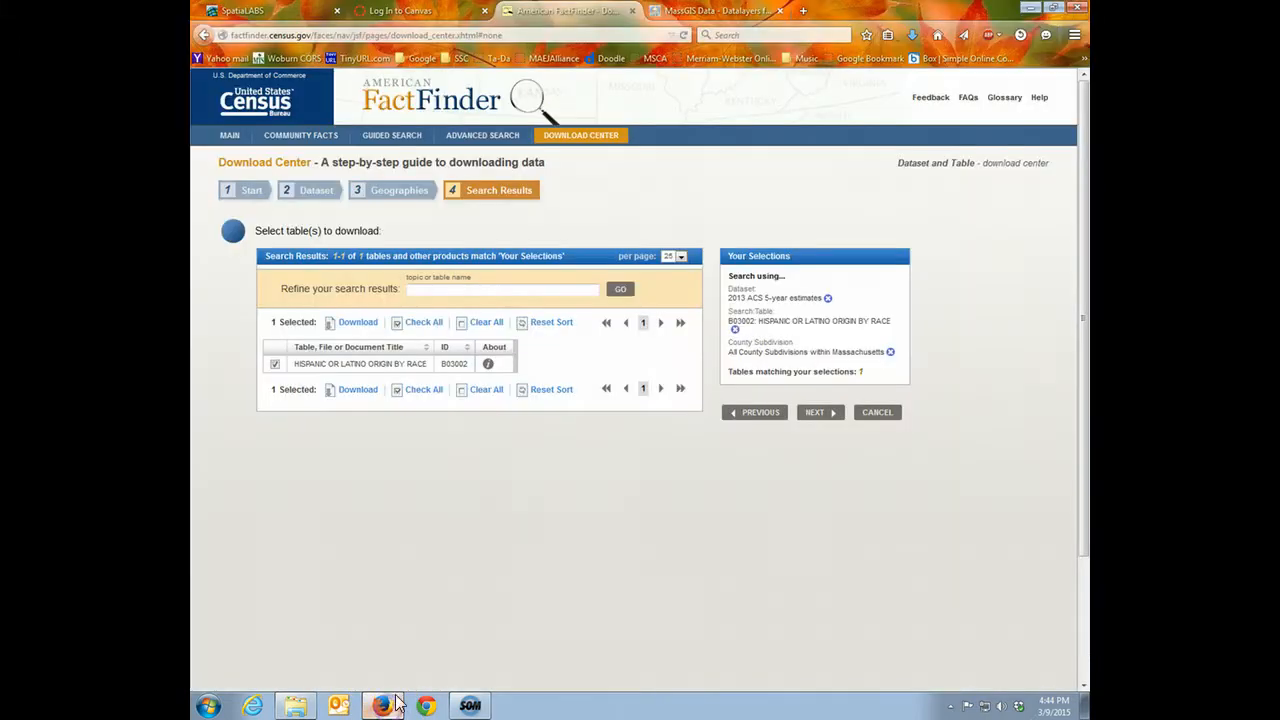
pyautogui.click(725, 11)
pyautogui.moveTo(1083, 429); pyautogui.dragTo(1085, 138)
pyautogui.scroll(5, 702, 380)
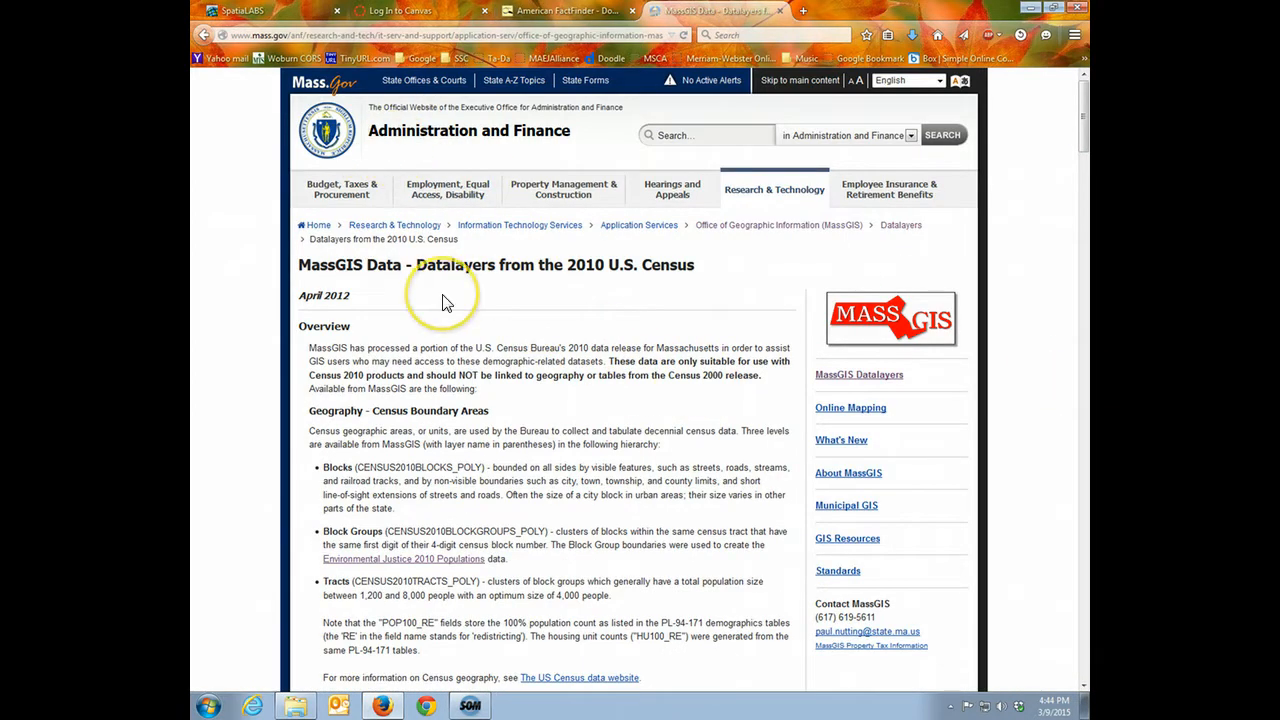
pyautogui.moveTo(298, 267); pyautogui.dragTo(693, 265)
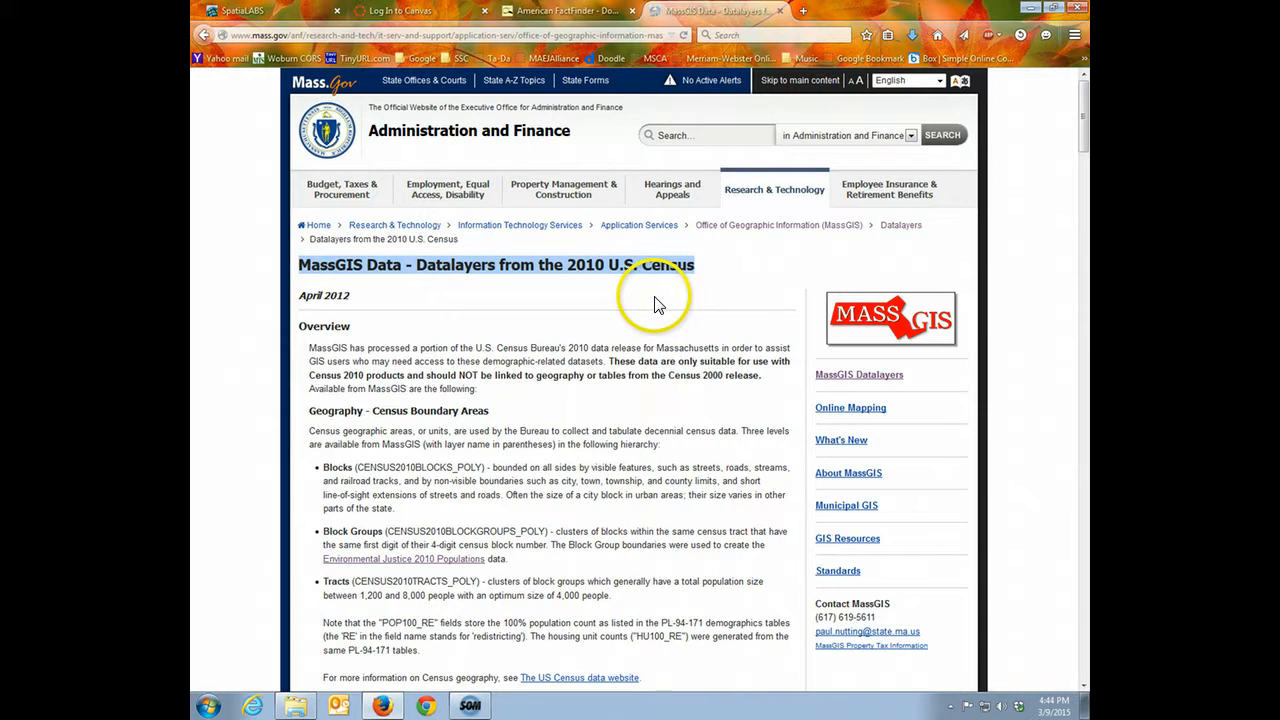
pyautogui.click(626, 291)
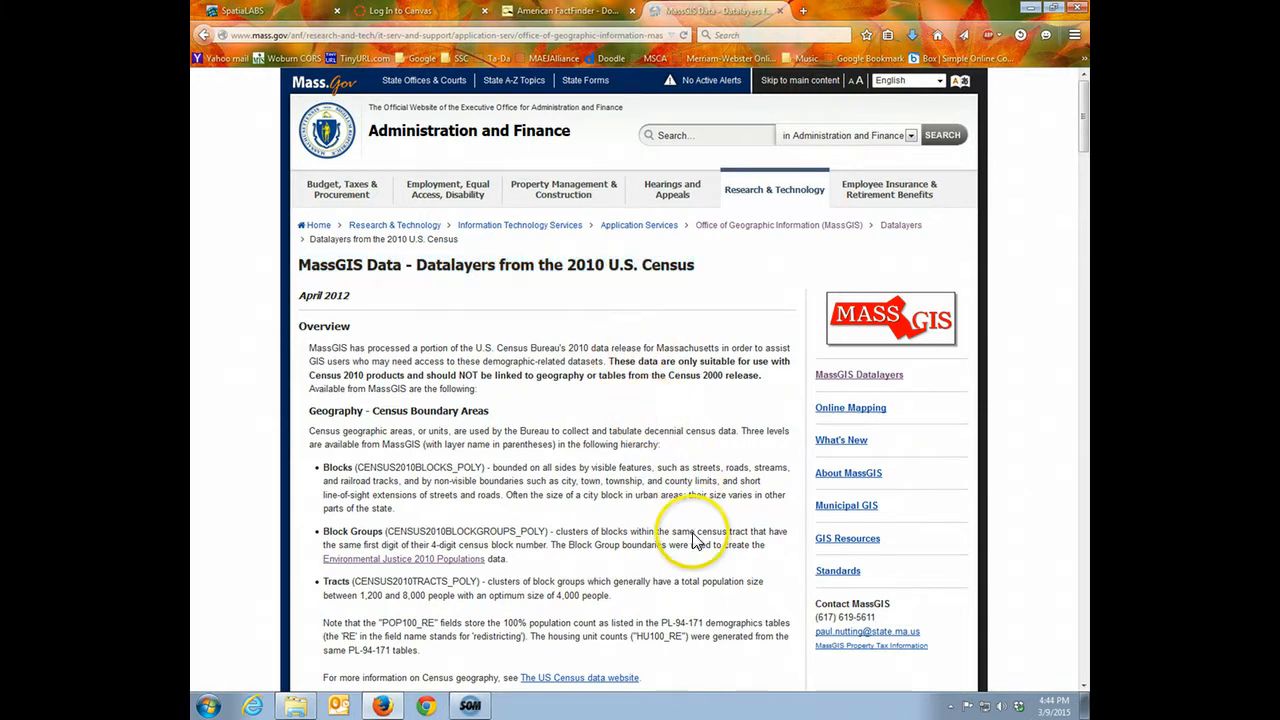
# Download the Census 2010 Towns shapefiles from the Municipalities section, saving CENSUS2010TOWNS_SHP.zip in the ACSrace folder
pyautogui.scroll(-3, 697, 541)
pyautogui.scroll(-2, 694, 534)
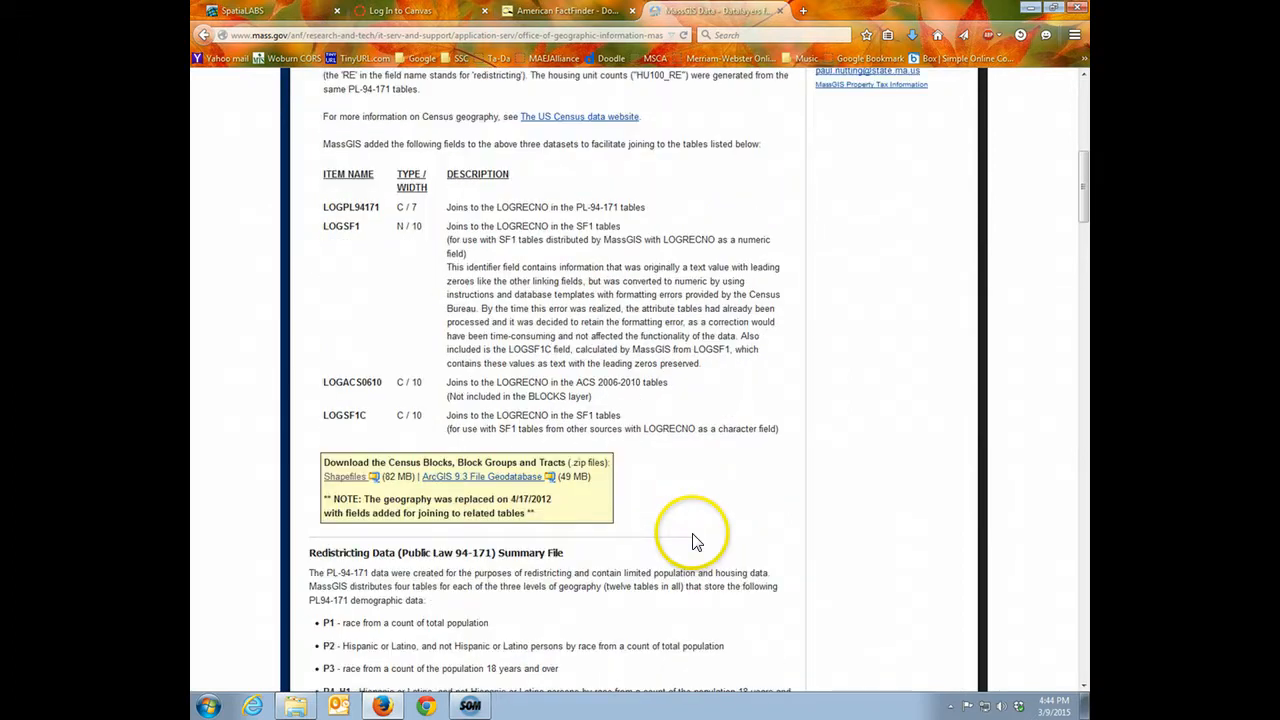
pyautogui.scroll(-4, 697, 541)
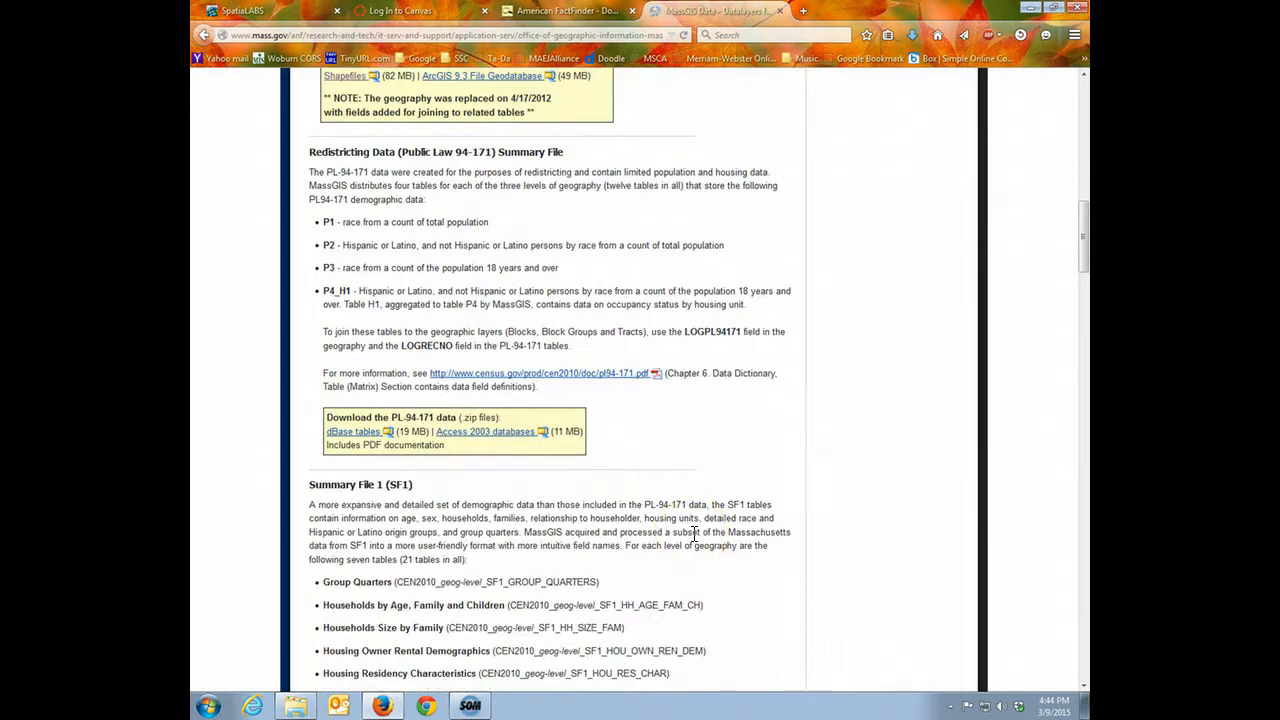
pyautogui.scroll(-8, 695, 535)
pyautogui.scroll(-4, 697, 541)
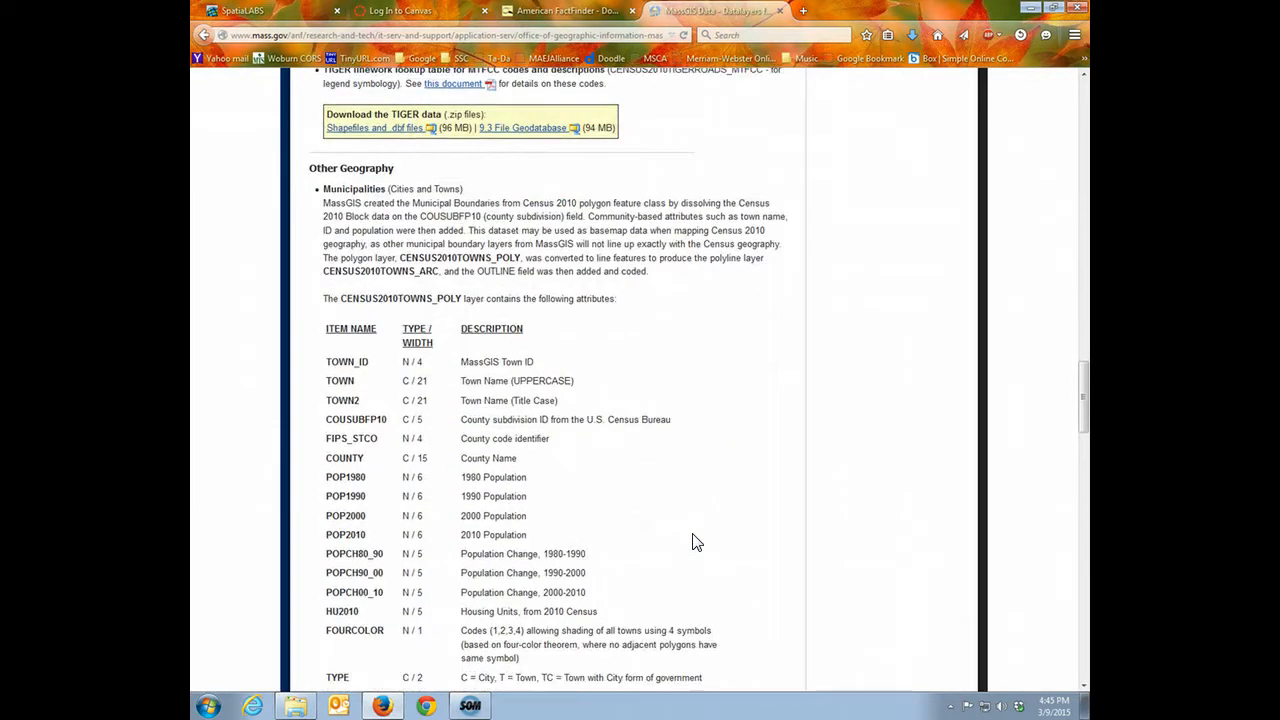
pyautogui.doubleClick(343, 188)
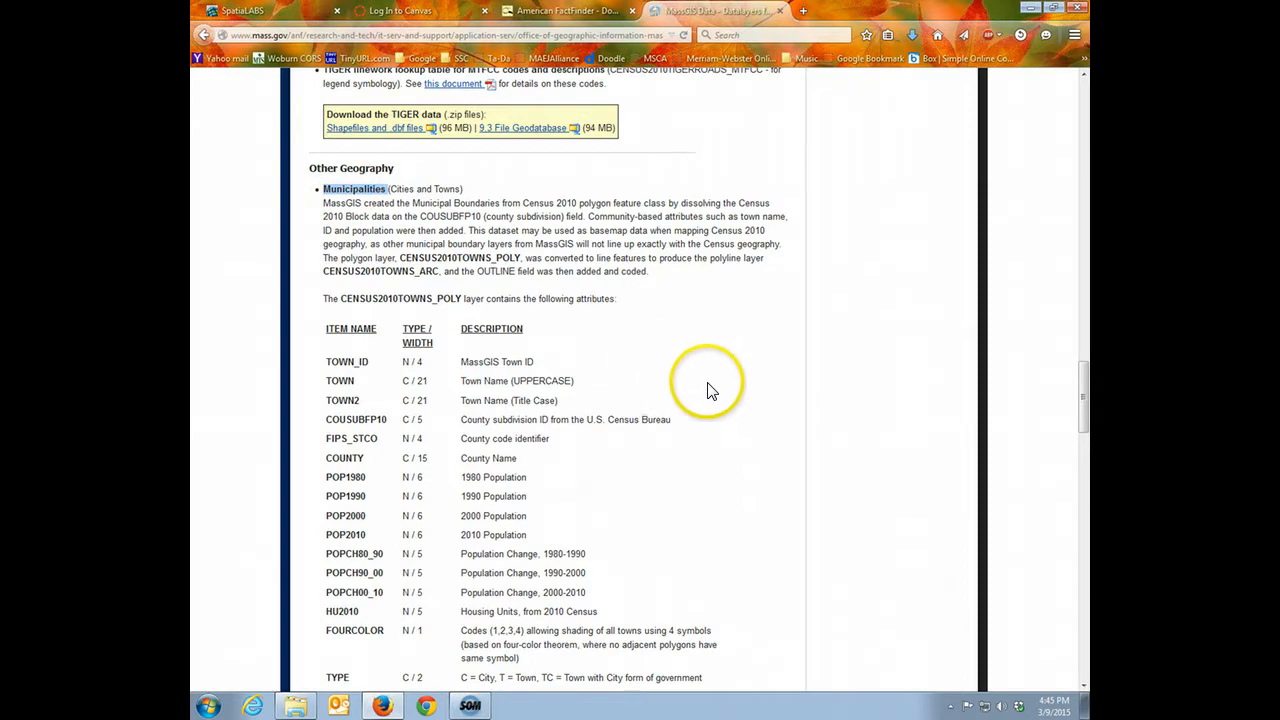
pyautogui.scroll(-1, 728, 416)
pyautogui.scroll(-3, 728, 416)
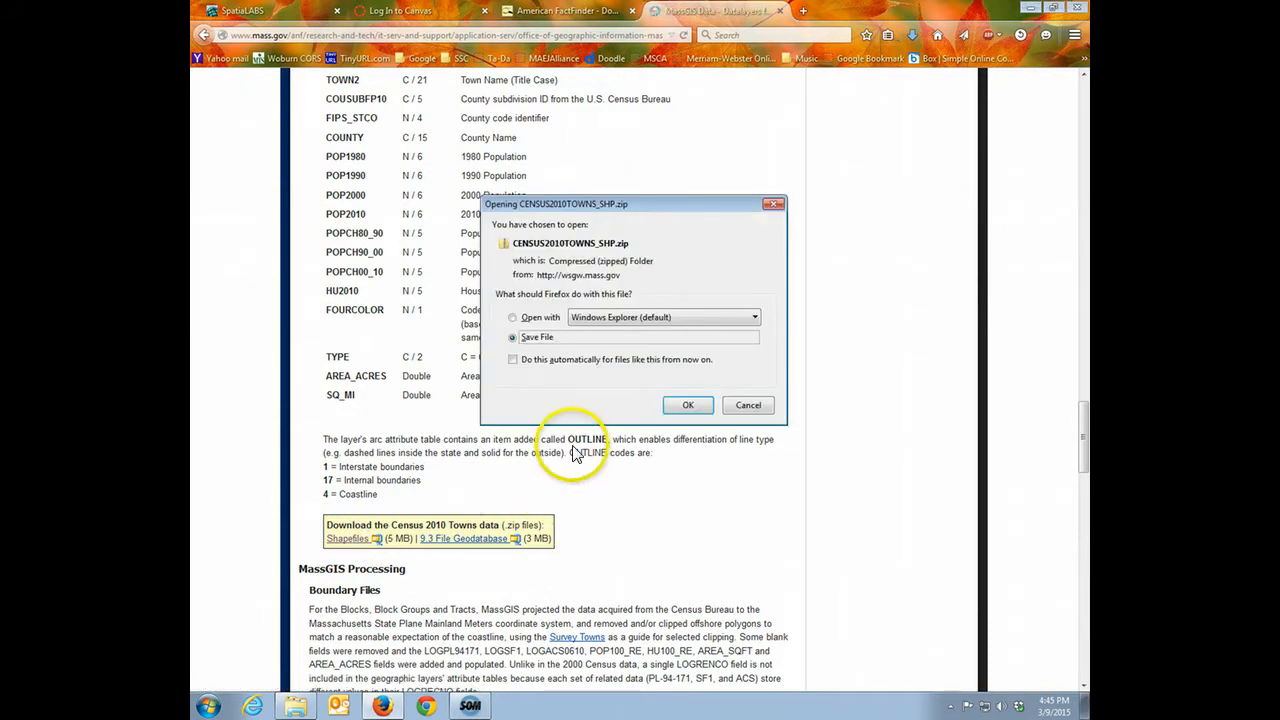
pyautogui.click(688, 405)
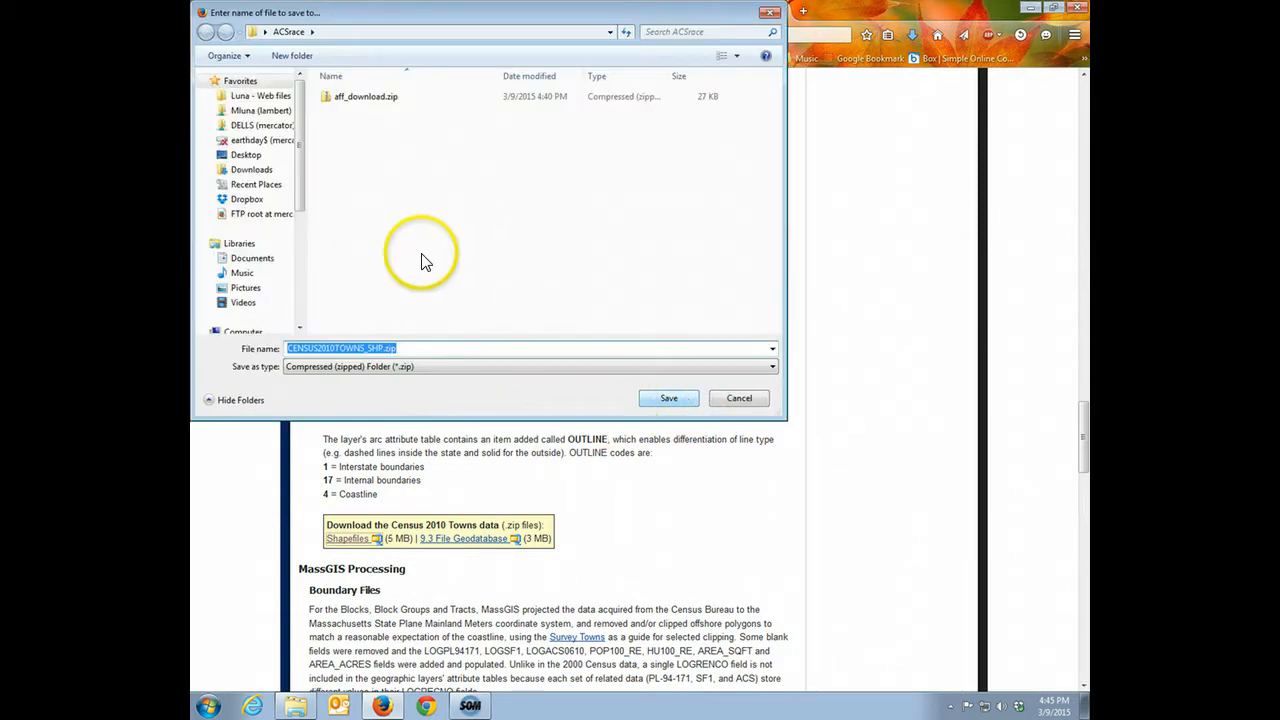
pyautogui.click(674, 400)
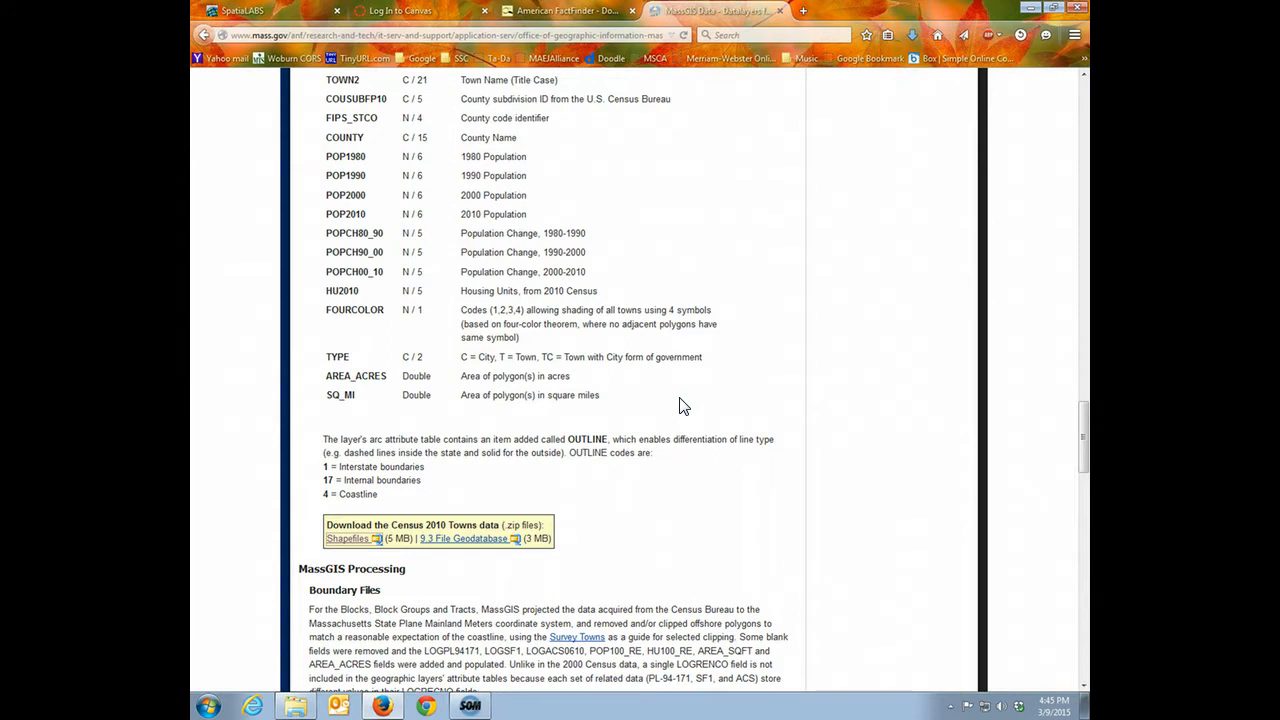
# Switch to Windows Explorer and extract CENSUS2010TOWNS_SHP.zip directly into the ACSrace folder with 7-Zip
pyautogui.click(295, 706)
pyautogui.click(582, 288)
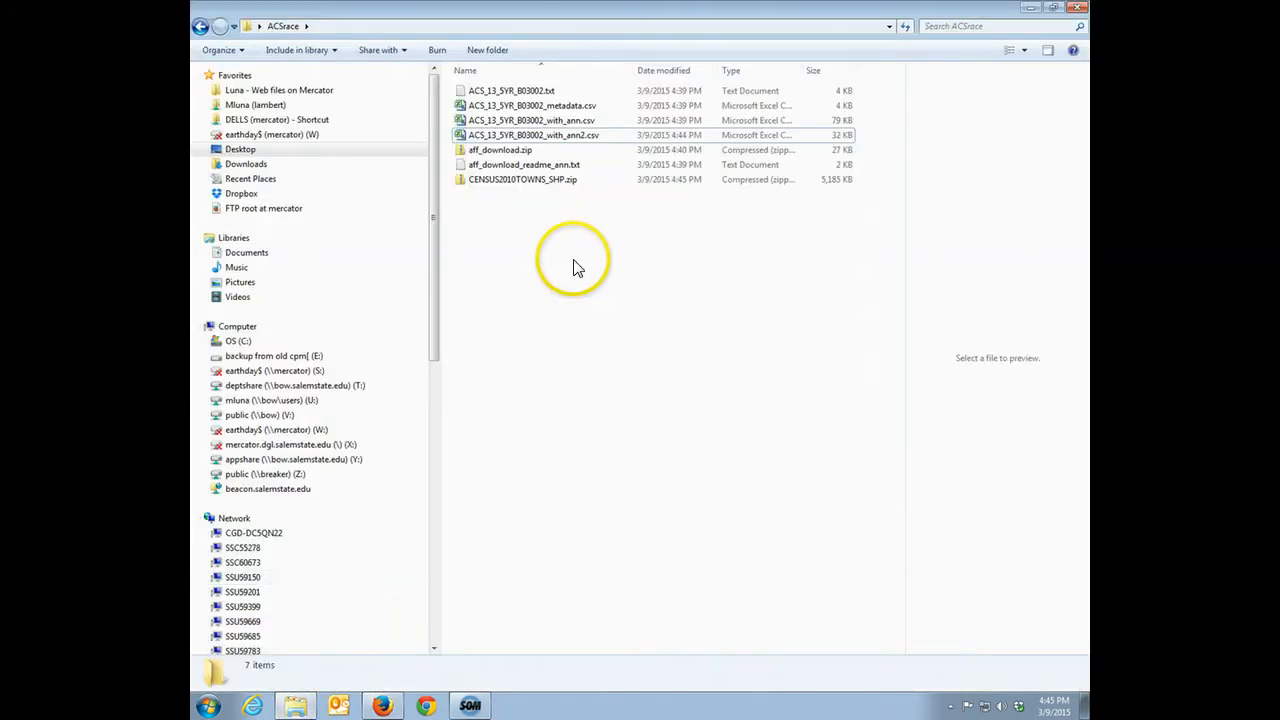
pyautogui.click(530, 180)
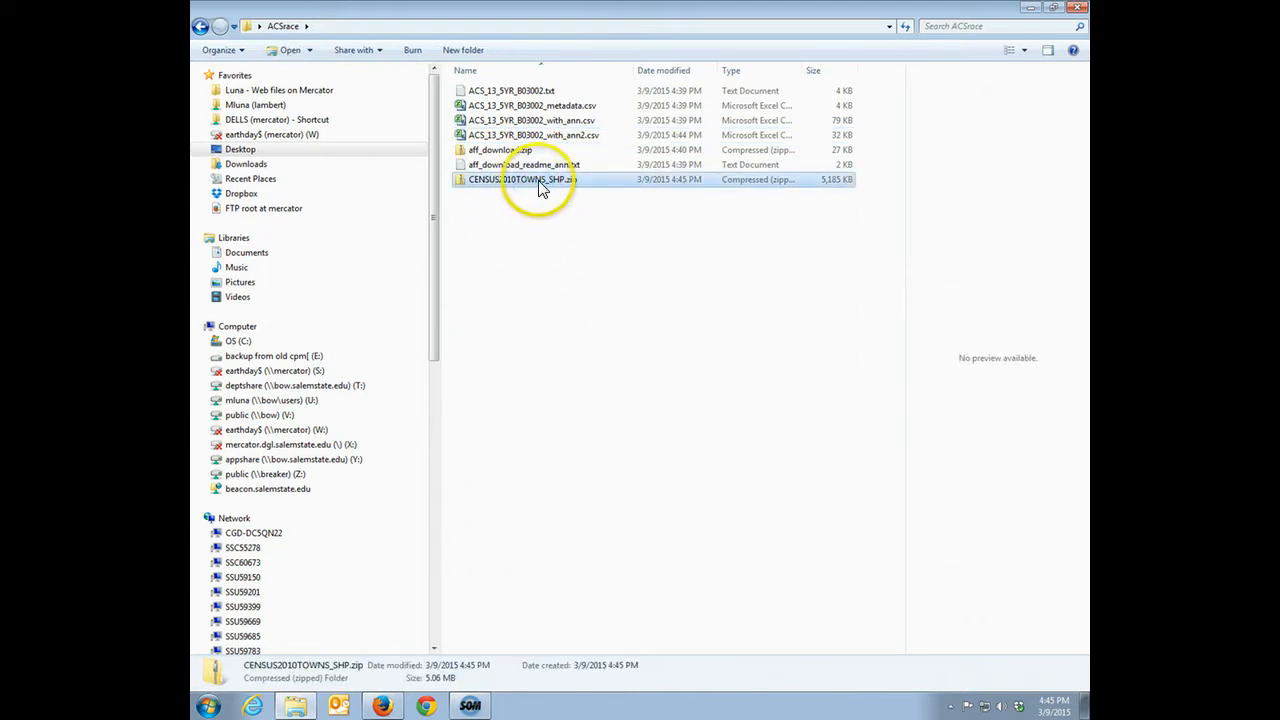
pyautogui.rightClick(539, 182)
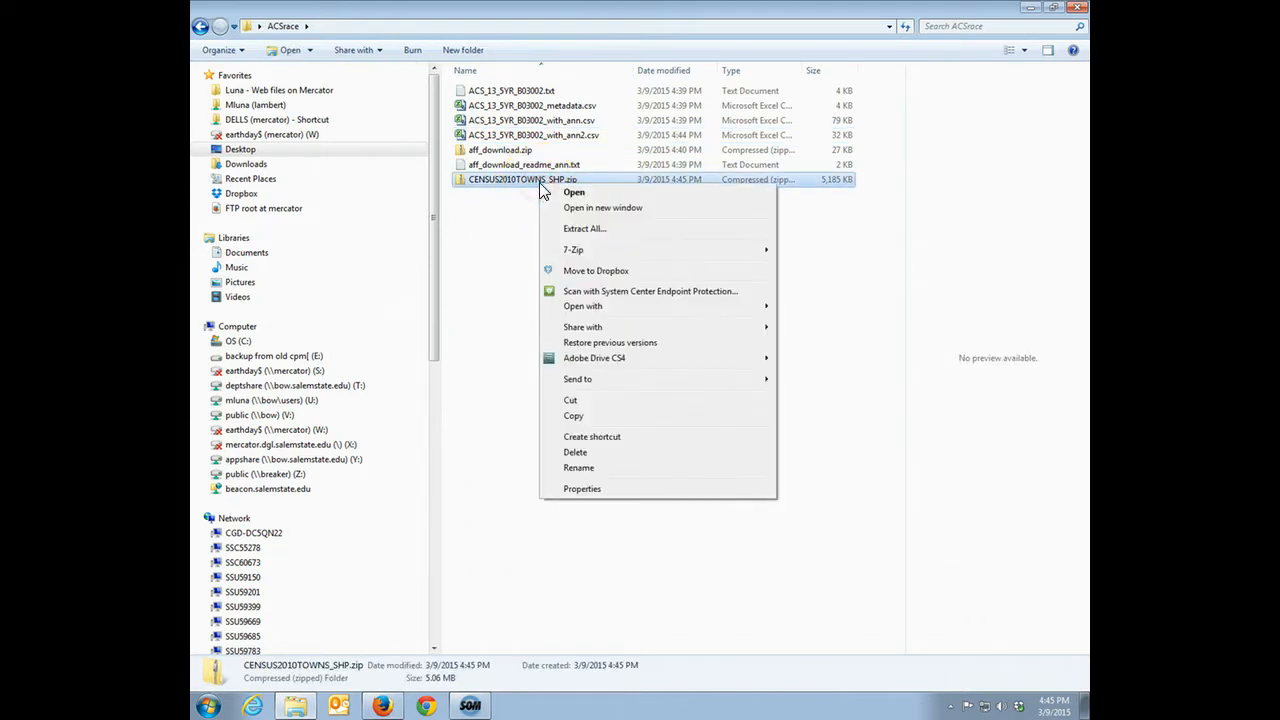
pyautogui.moveTo(666, 250)
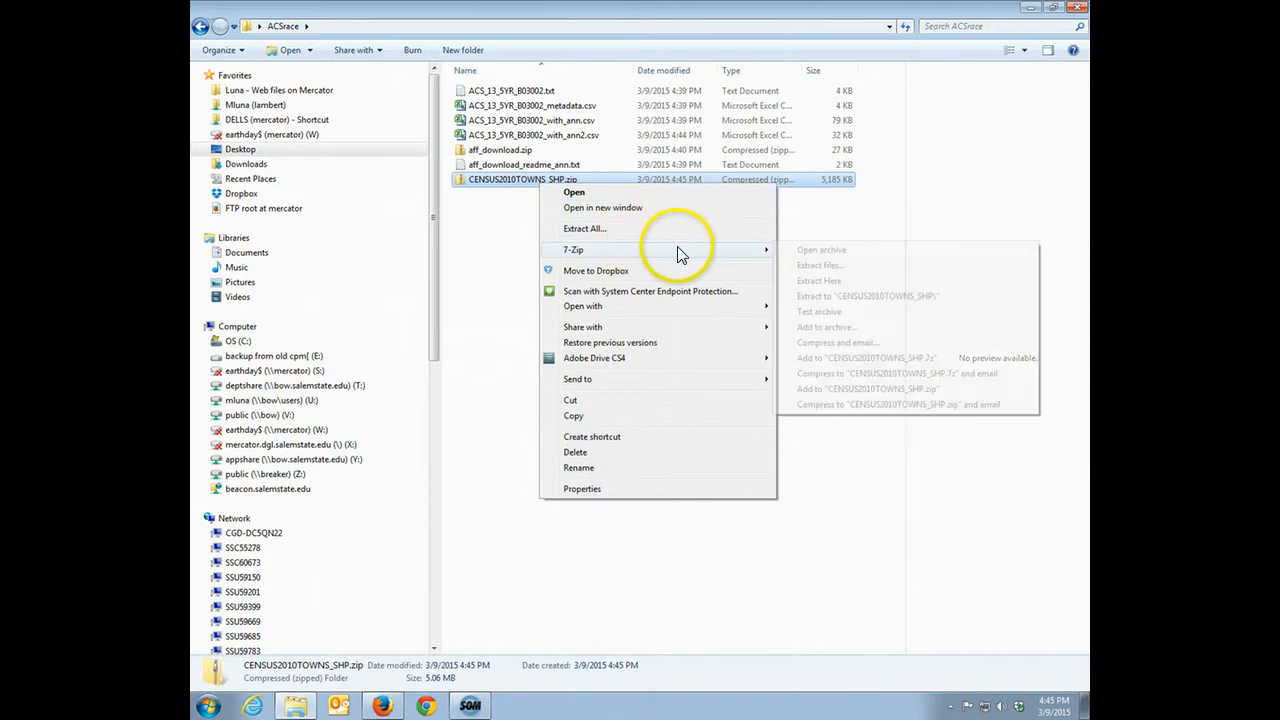
pyautogui.click(828, 283)
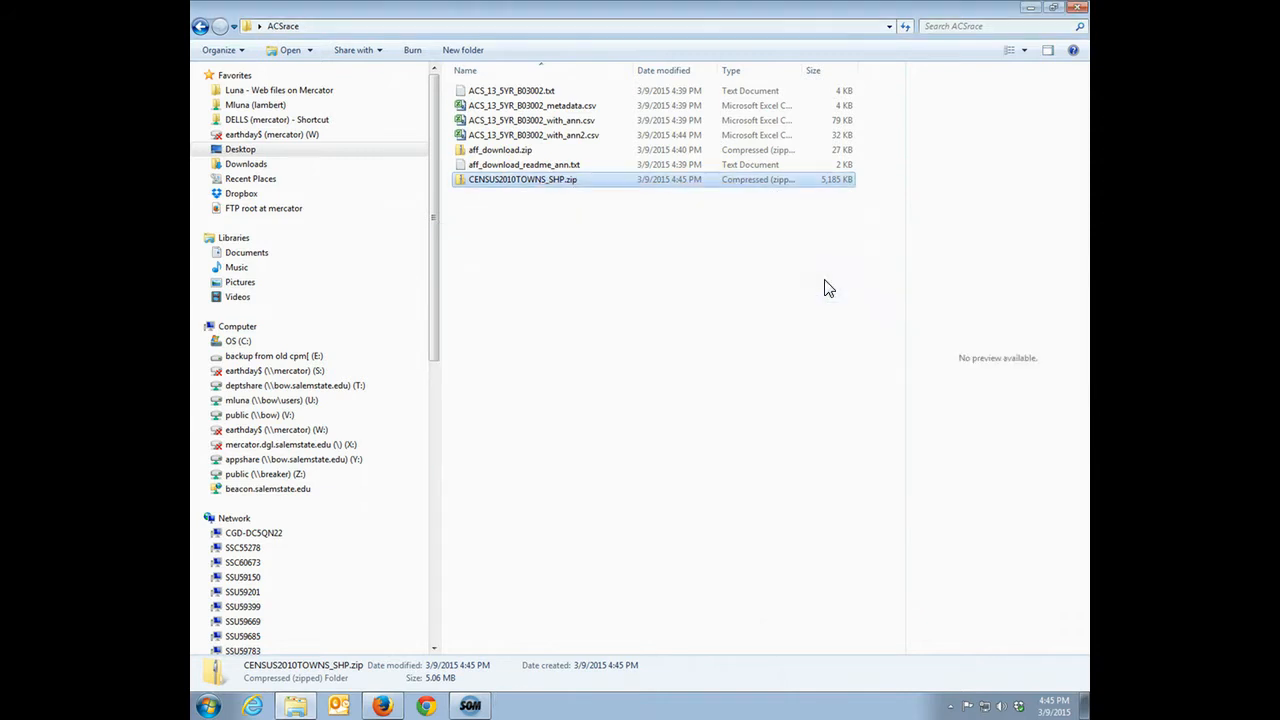
pyautogui.click(553, 458)
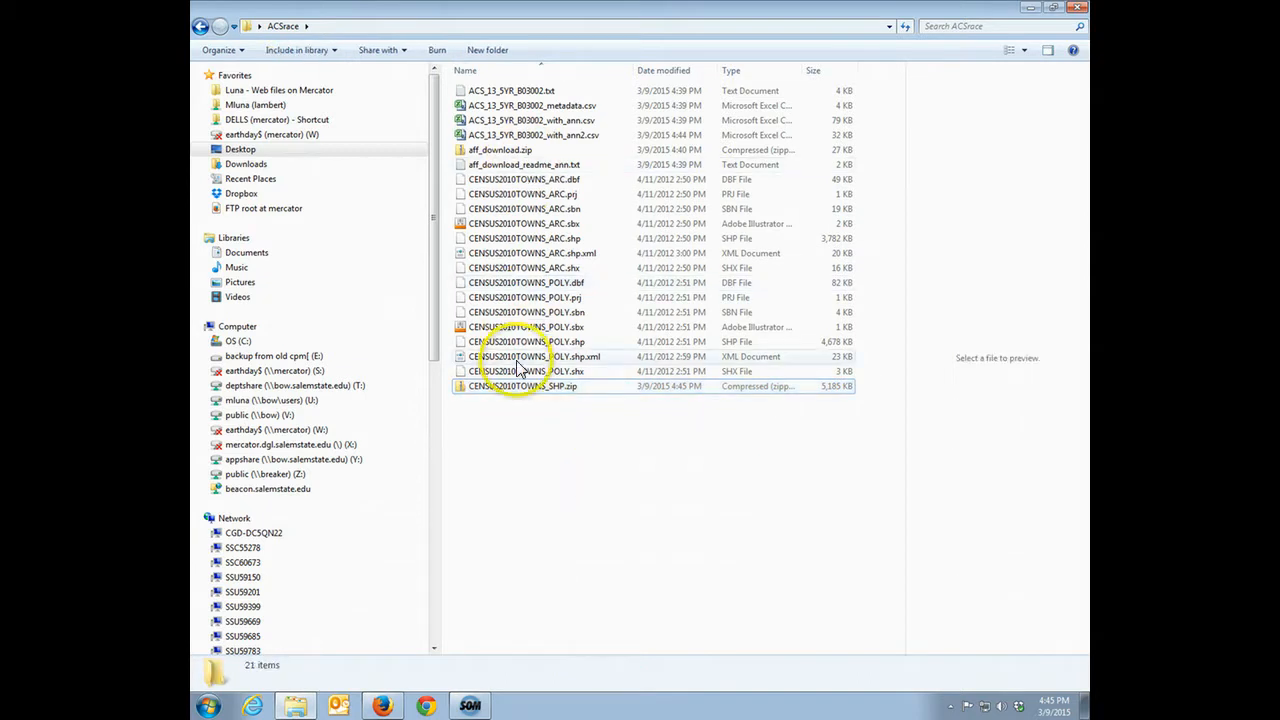